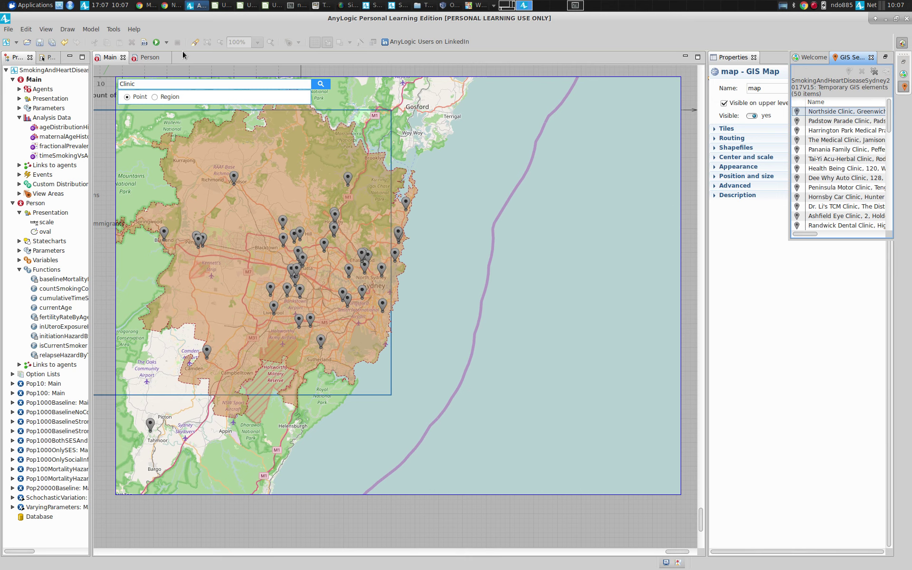
- Try to create an agent type named Clinic from scratch in the model
{"action": "right_click", "coordinate": [46, 71]}
{"action": "mouse_move", "coordinate": [79, 79]}
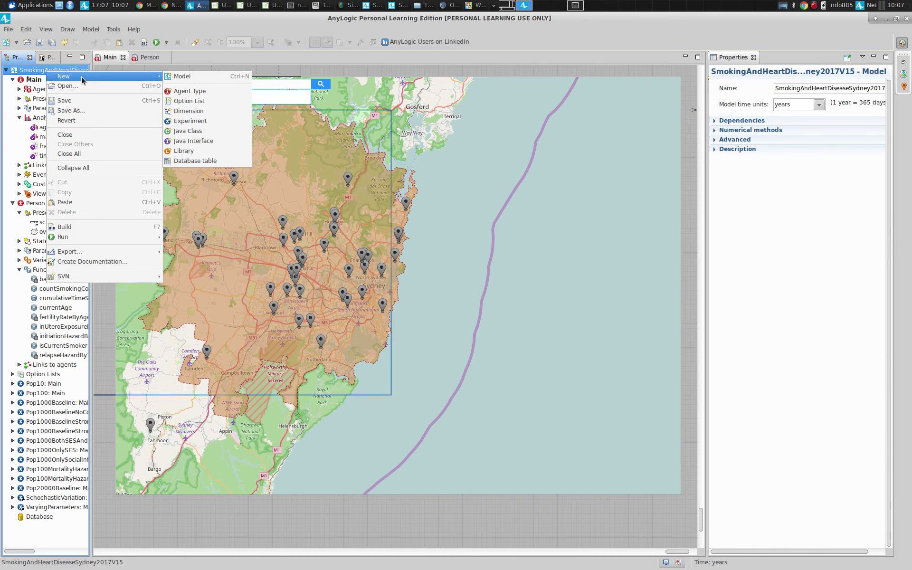
{"action": "left_click", "coordinate": [199, 92]}
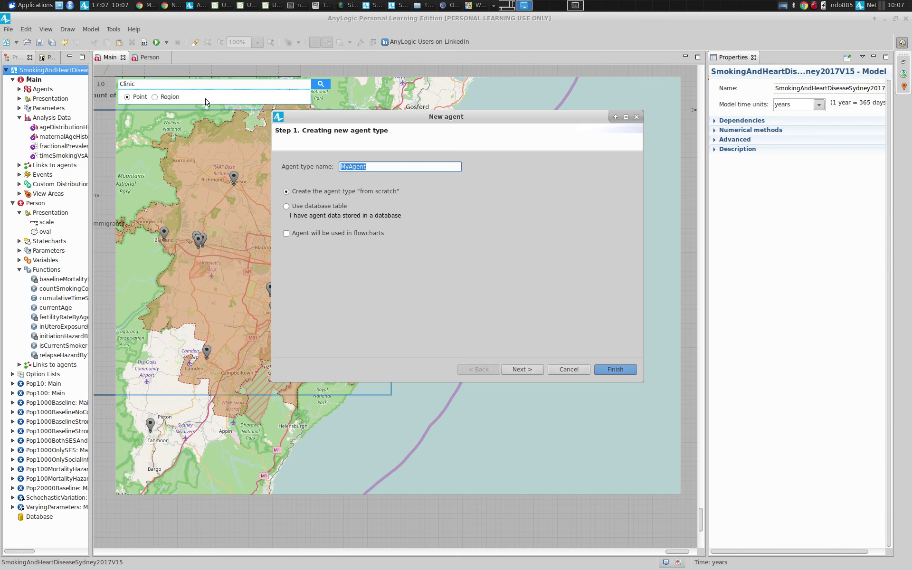
{"action": "type", "text": "Clinic"}
{"action": "key", "text": "Return"}
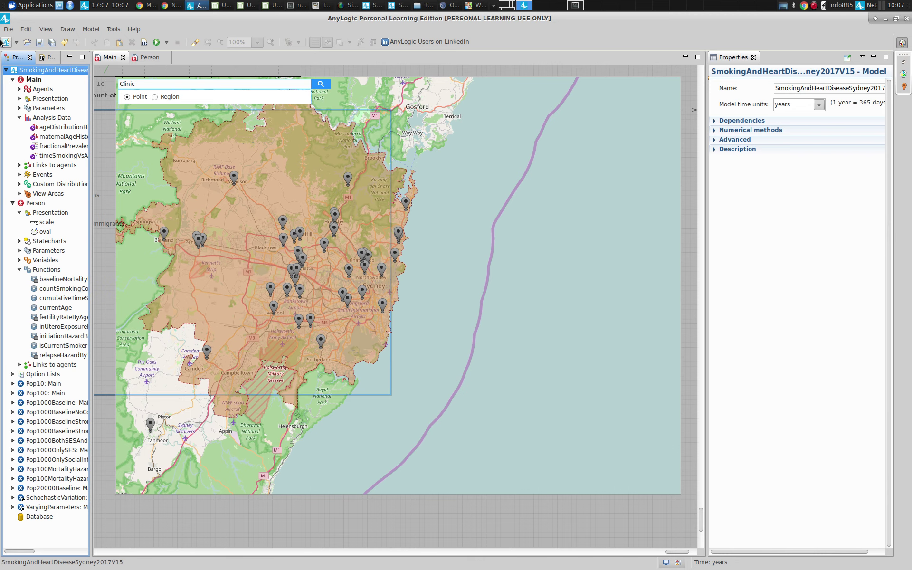
- Add a new agent type named Clinic to the SmokingAndHeartDiseaseSydney2017V15 model, created from scratch
{"action": "right_click", "coordinate": [41, 73]}
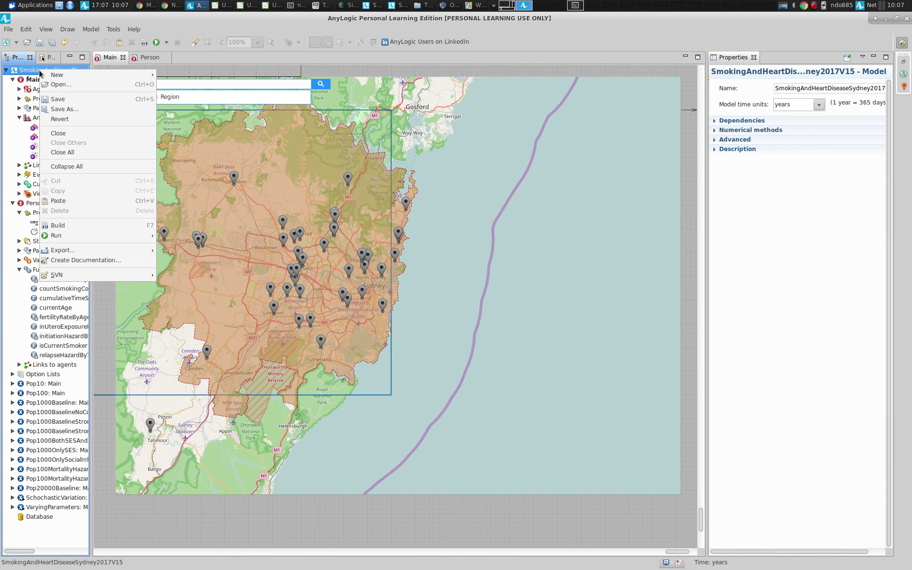
{"action": "mouse_move", "coordinate": [84, 80]}
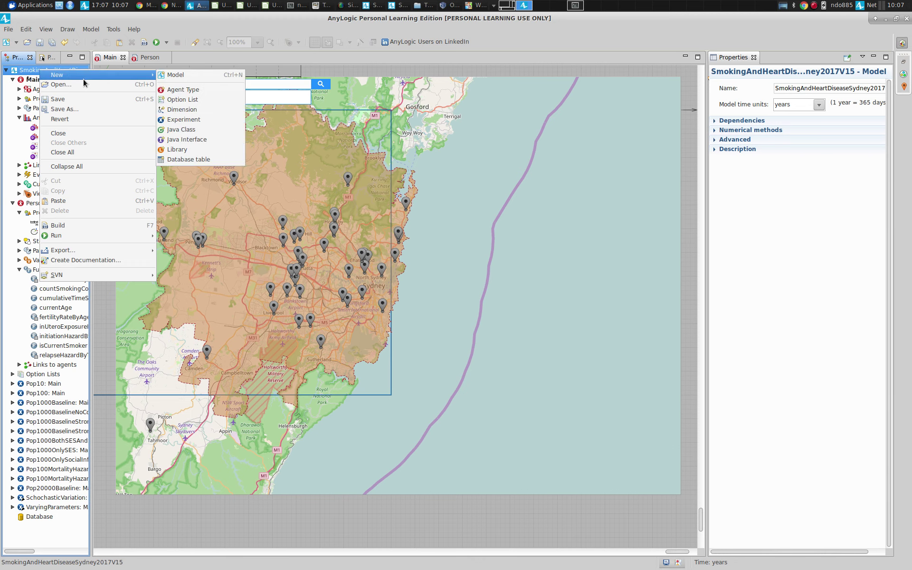
{"action": "left_click", "coordinate": [181, 90]}
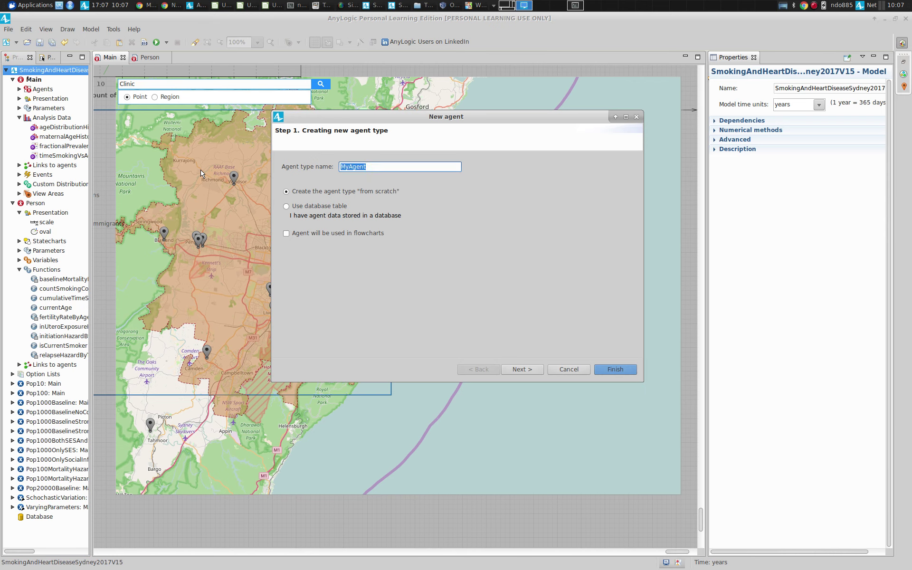
{"action": "type", "text": "Clinic"}
{"action": "key", "text": "Return"}
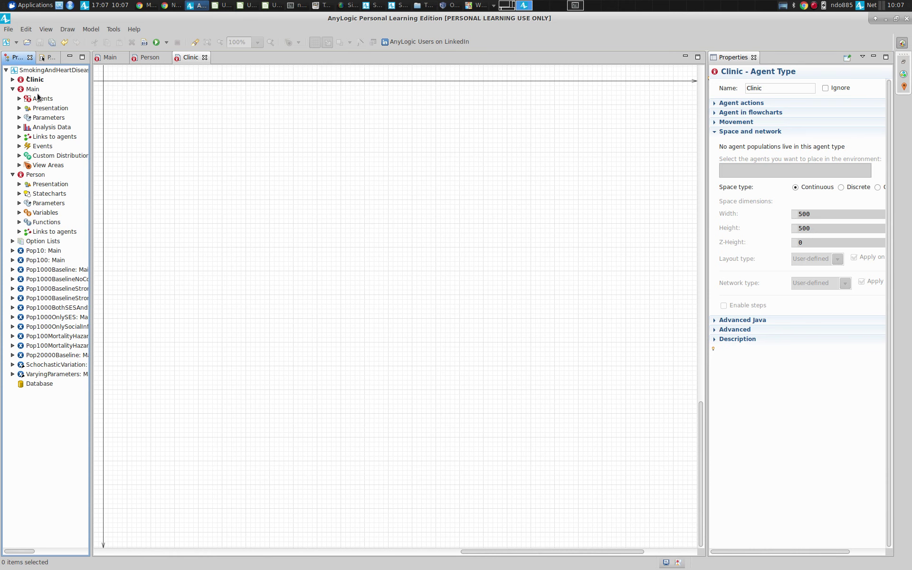
{"action": "right_click", "coordinate": [55, 70]}
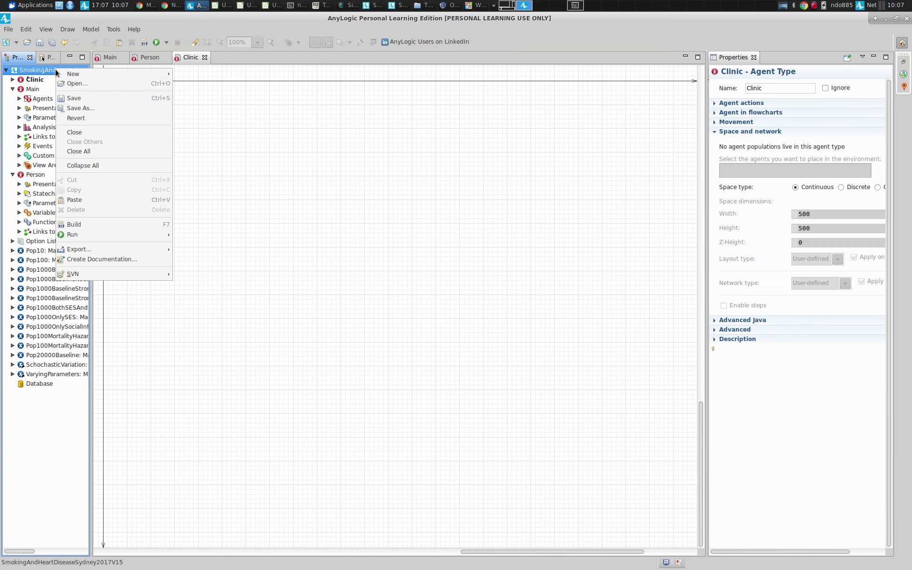
{"action": "mouse_move", "coordinate": [129, 77]}
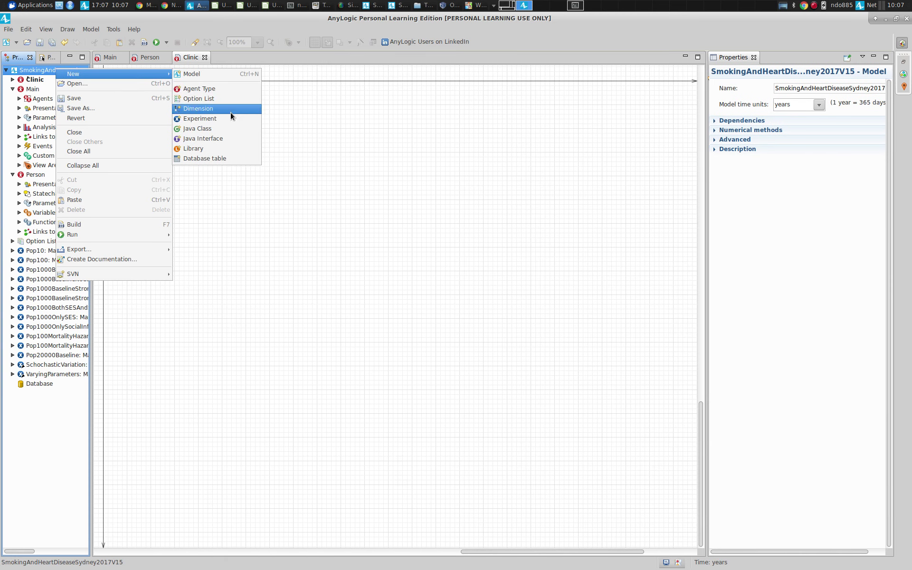
{"action": "left_click", "coordinate": [270, 210]}
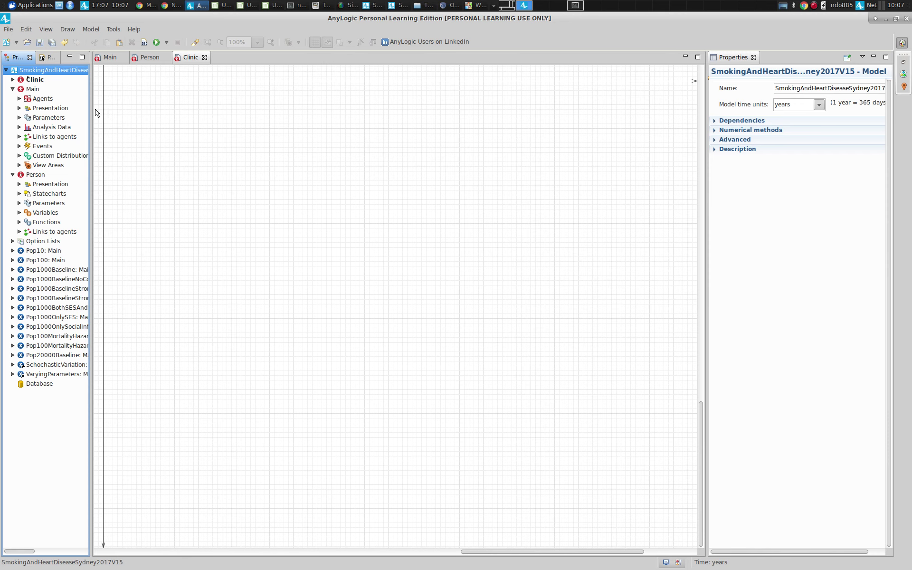
- Place a Retail Store picture at the origin of the Clinic agent's diagram
{"action": "left_click", "coordinate": [47, 57]}
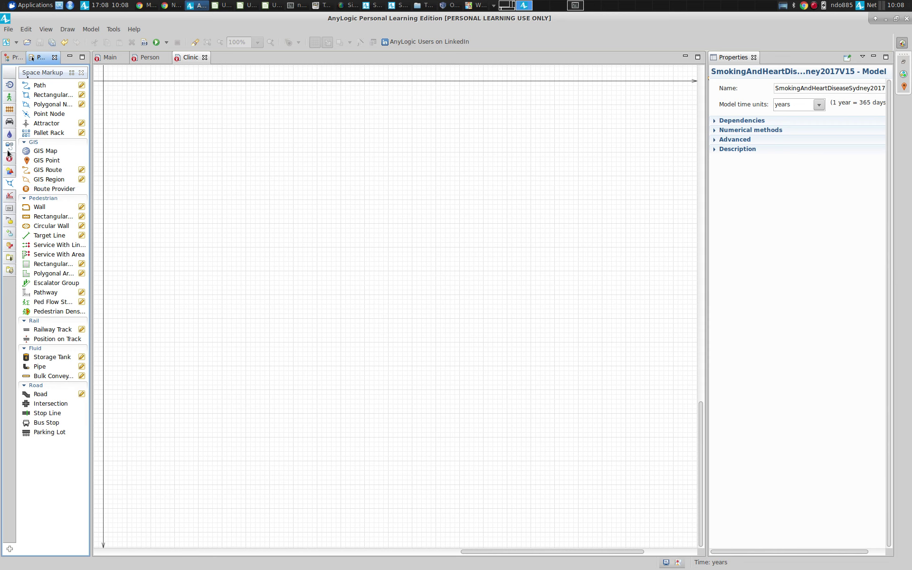
{"action": "left_click", "coordinate": [8, 260]}
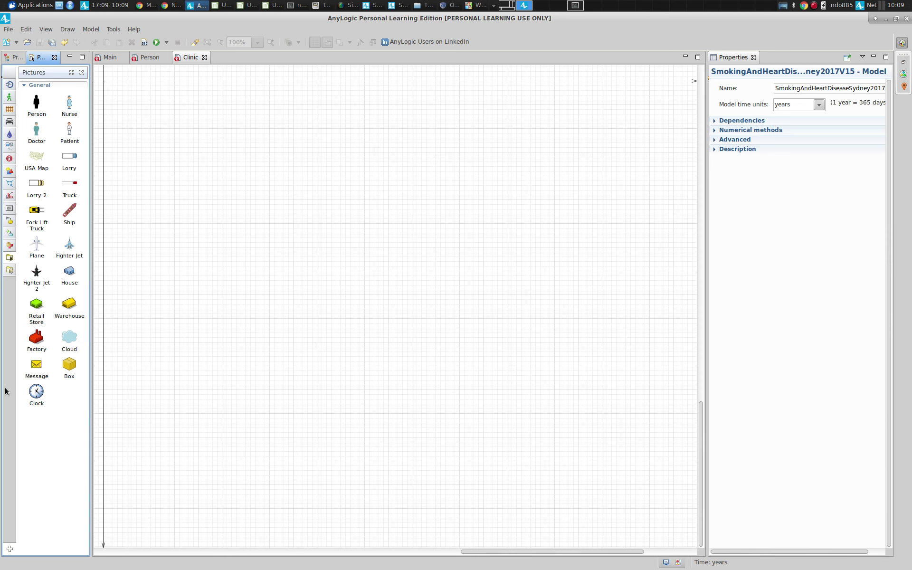
{"action": "left_click_drag", "start_coordinate": [38, 309], "coordinate": [104, 89]}
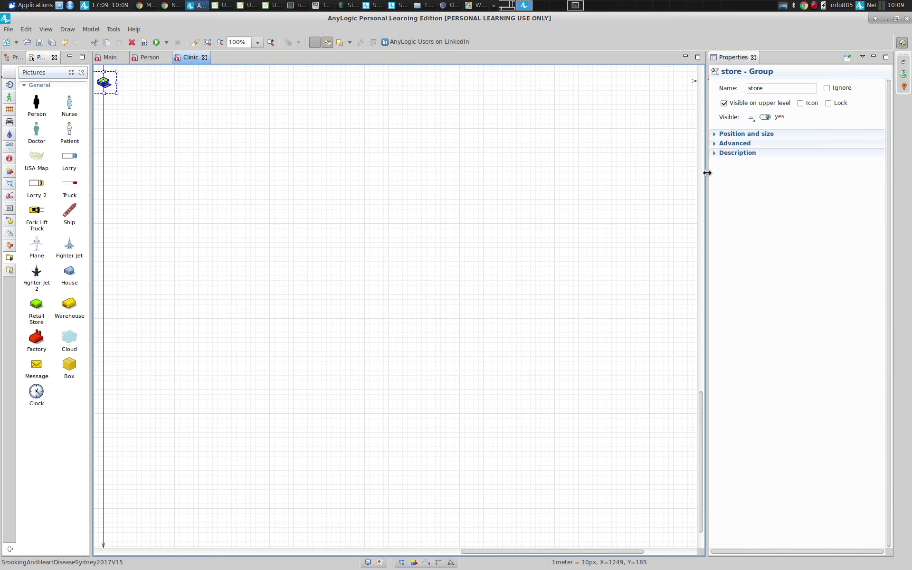
- Enlarge the properties area and show the properties of the Main agent type
{"action": "left_click_drag", "start_coordinate": [707, 172], "coordinate": [456, 167]}
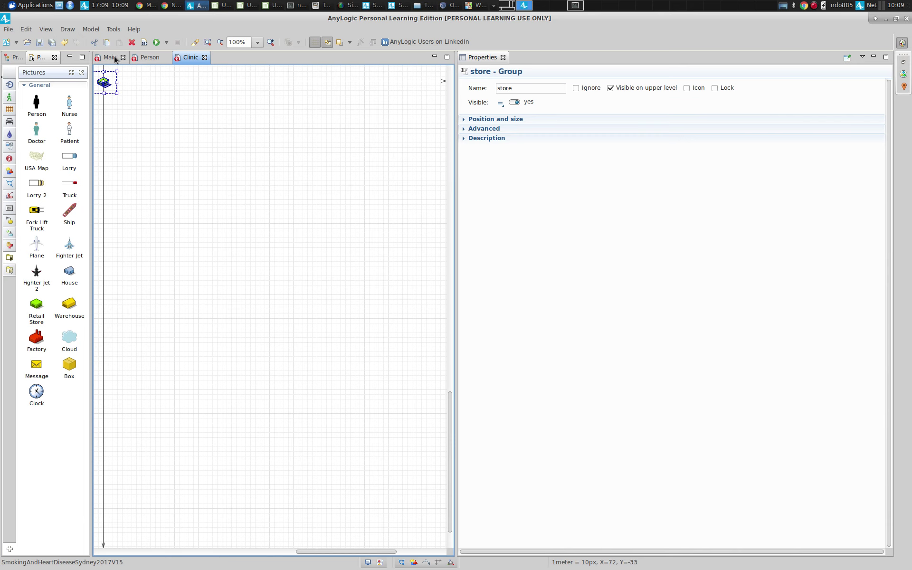
{"action": "left_click", "coordinate": [110, 57]}
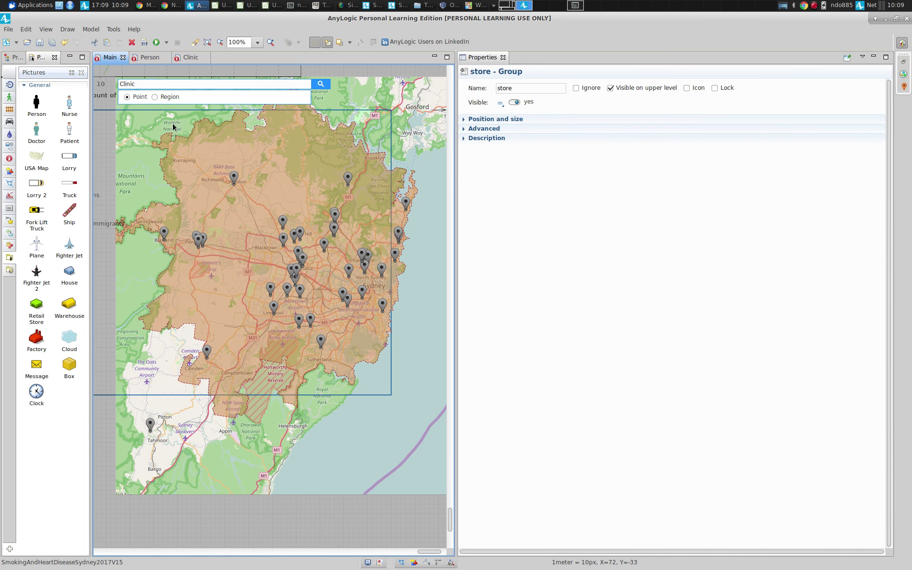
{"action": "left_click", "coordinate": [110, 57]}
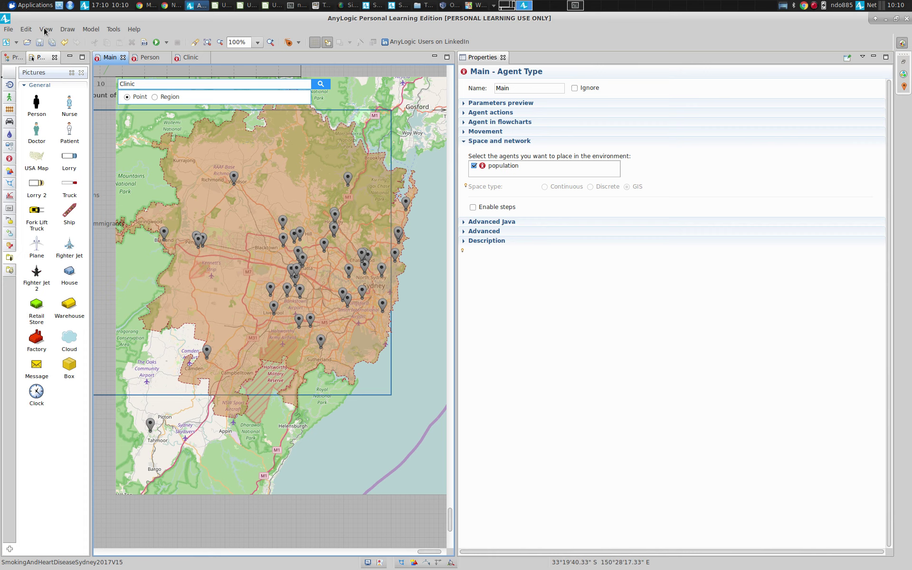
- Search Main's GIS map for Clinic point locations, with the whole Sydney region and its surroundings in the search area
{"action": "scroll", "coordinate": [166, 98], "scroll_direction": "up", "scroll_amount": 3}
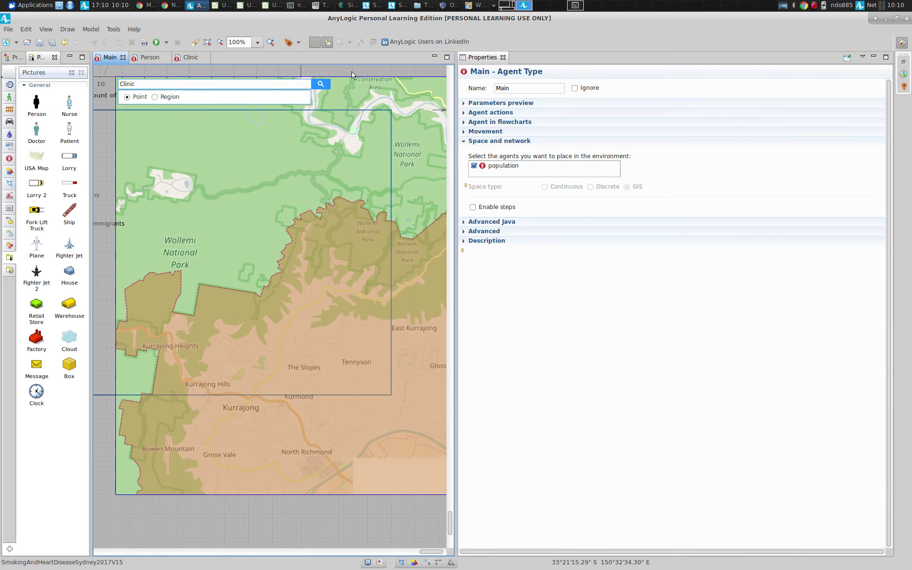
{"action": "left_click", "coordinate": [352, 75]}
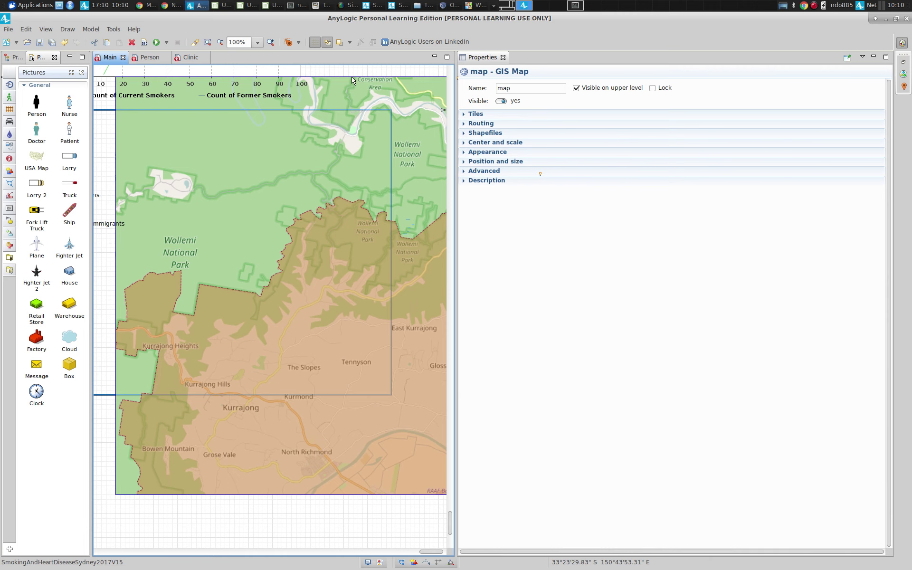
{"action": "double_click", "coordinate": [340, 108]}
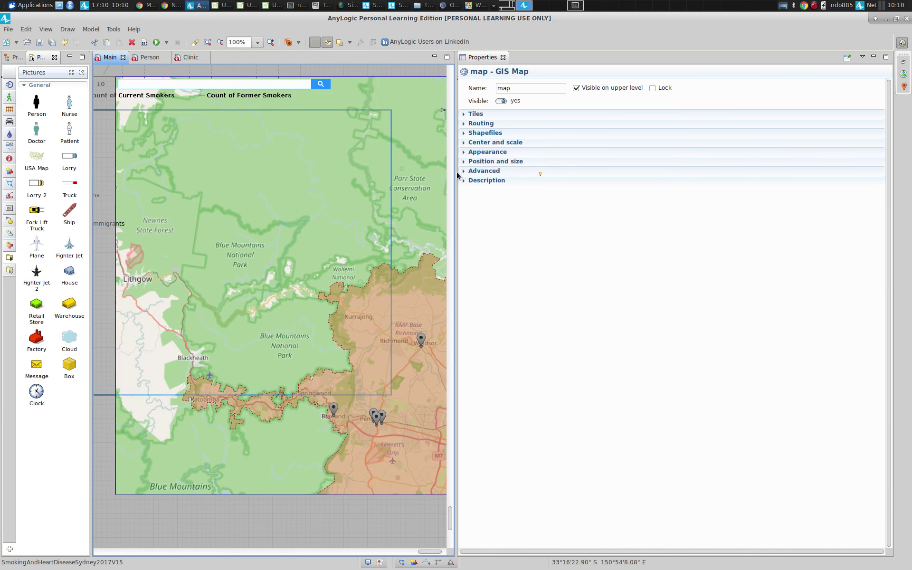
{"action": "left_click_drag", "start_coordinate": [456, 172], "coordinate": [692, 185]}
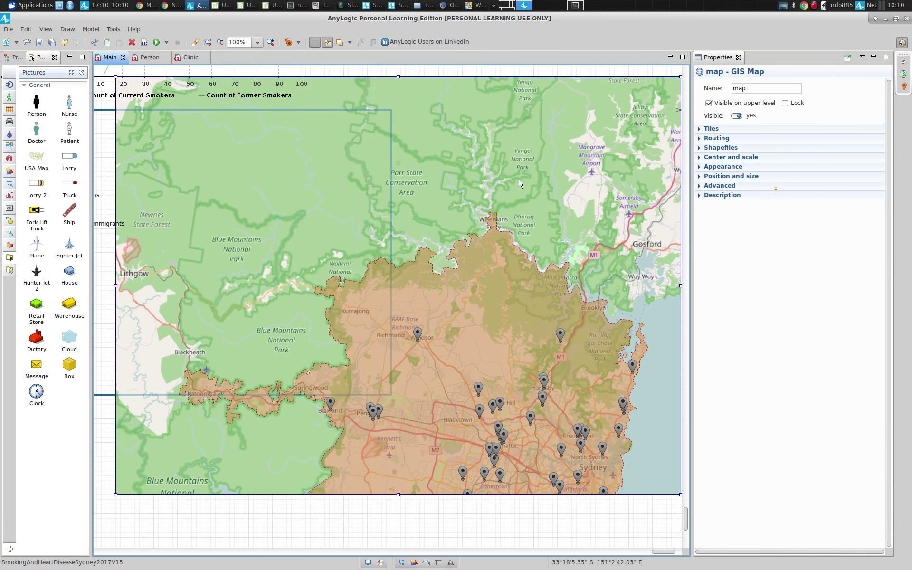
{"action": "left_click_drag", "start_coordinate": [501, 196], "coordinate": [468, 35]}
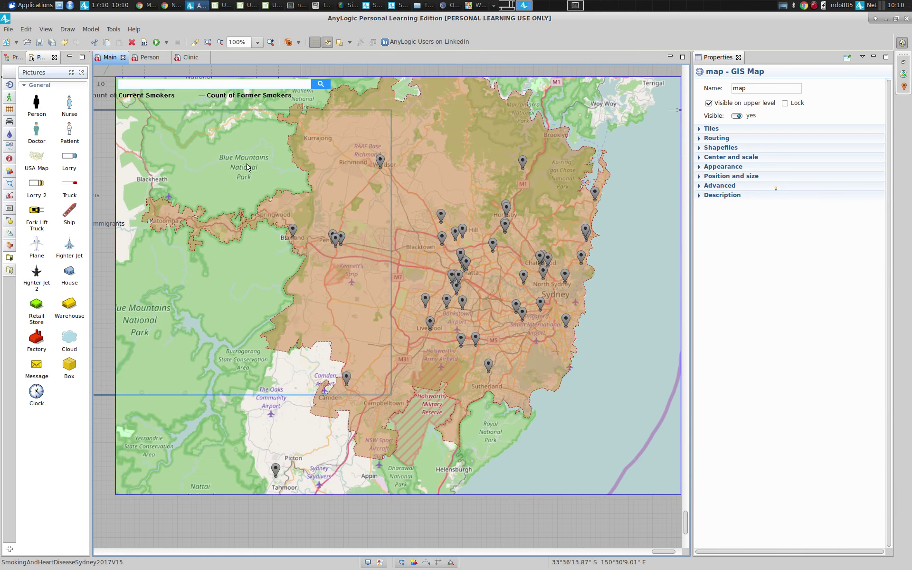
{"action": "left_click_drag", "start_coordinate": [248, 168], "coordinate": [247, 179]}
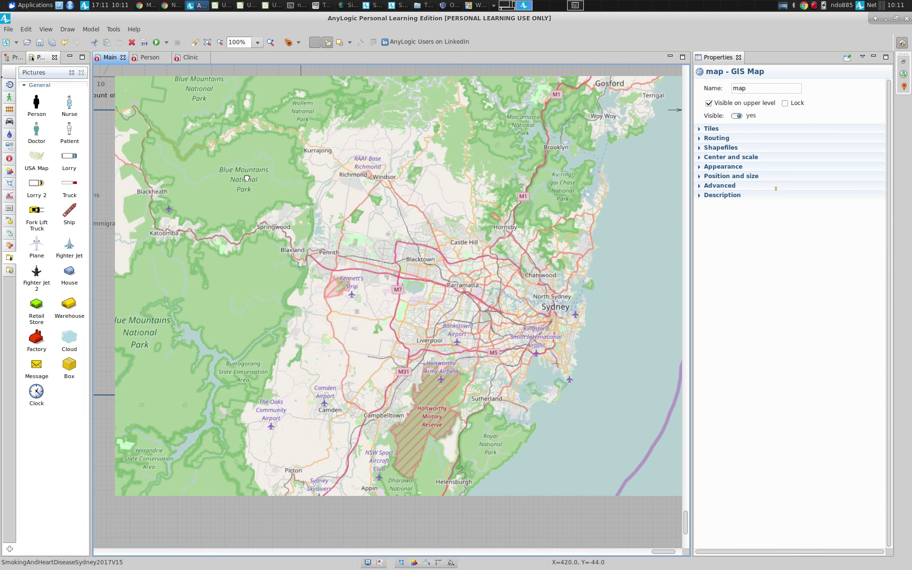
{"action": "scroll", "coordinate": [247, 179], "scroll_direction": "down", "scroll_amount": 2}
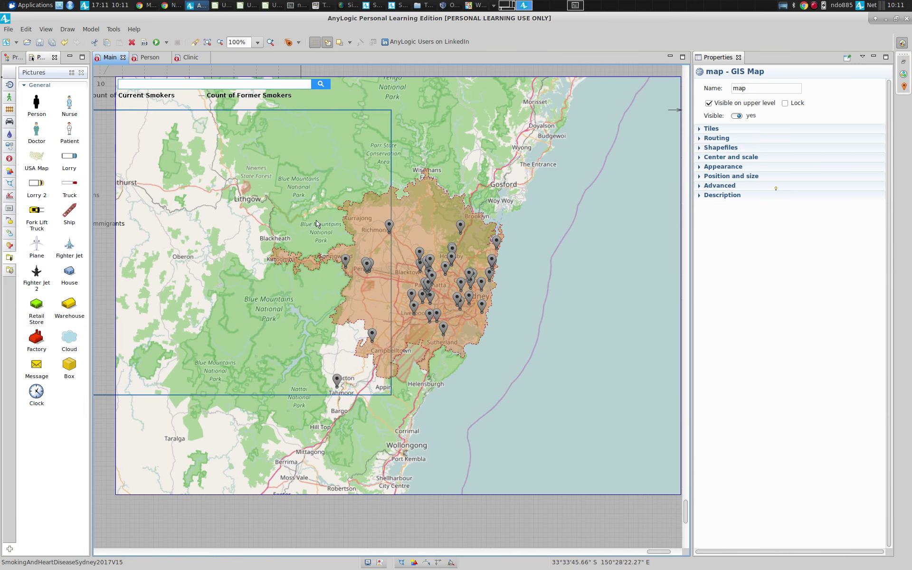
{"action": "left_click", "coordinate": [218, 85]}
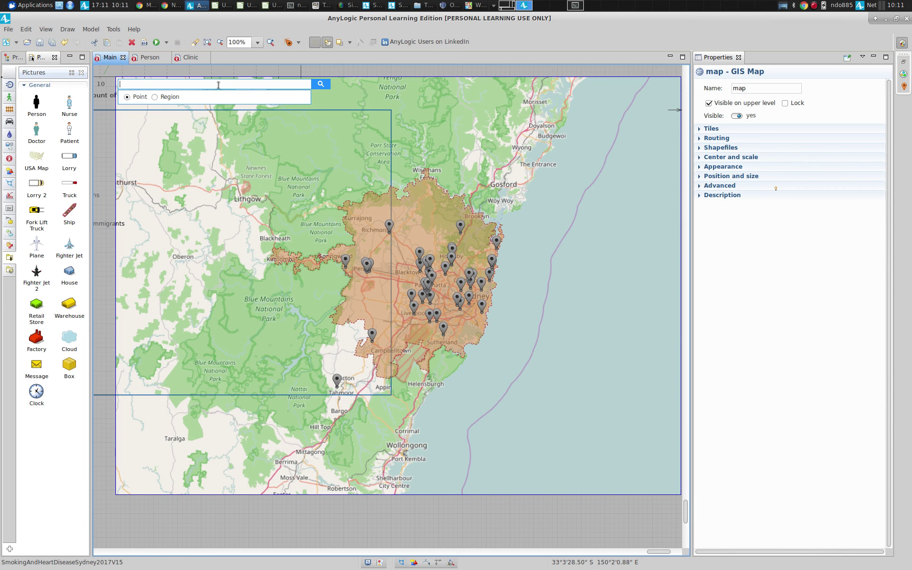
{"action": "type", "text": "Cki"}
{"action": "key", "text": "BackSpace"}
{"action": "type", "text": "linic"}
{"action": "left_click", "coordinate": [321, 85]}
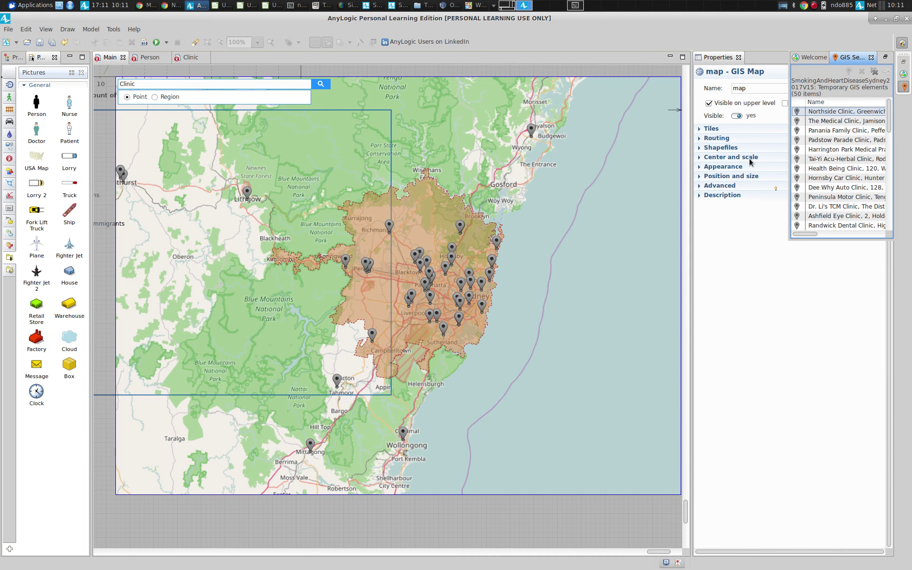
- Select the Northside Clinic entry in the GIS search results
{"action": "left_click", "coordinate": [816, 113]}
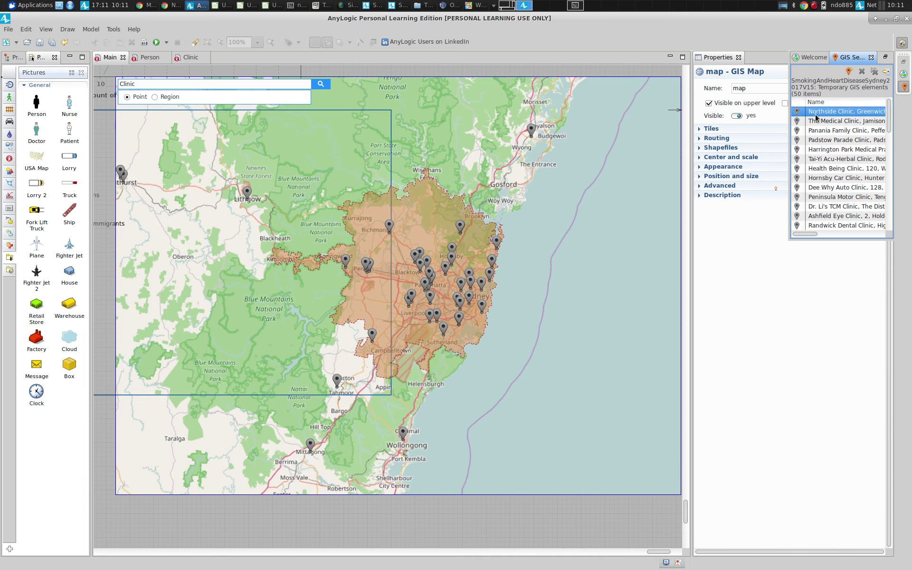
{"action": "key", "text": "shift+Down"}
{"action": "key", "text": "shift+Down"}
{"action": "key", "text": "shift+Down"}
{"action": "key", "text": "shift+Down"}
{"action": "key", "text": "shift+Down"}
{"action": "key", "text": "shift+Down"}
{"action": "key", "text": "shift+Down"}
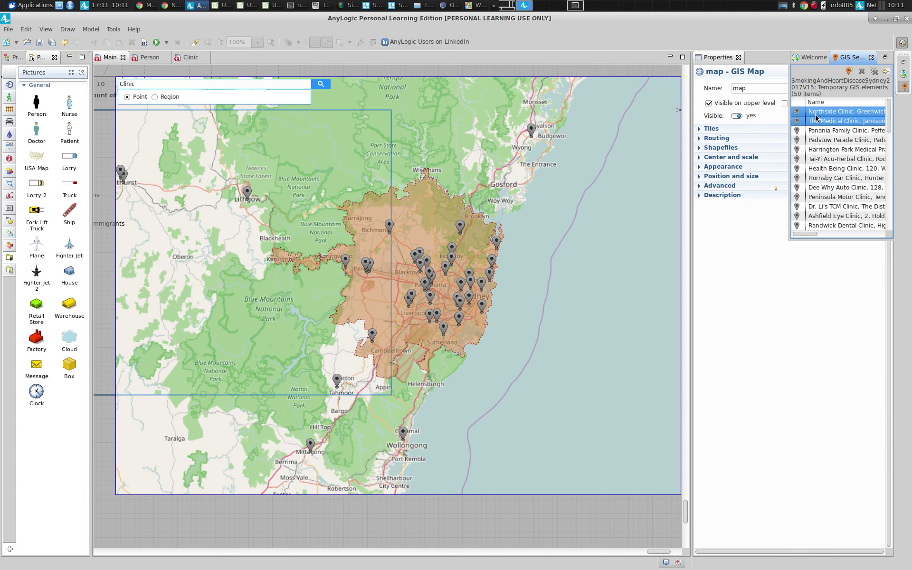
{"action": "key", "text": "shift+Down"}
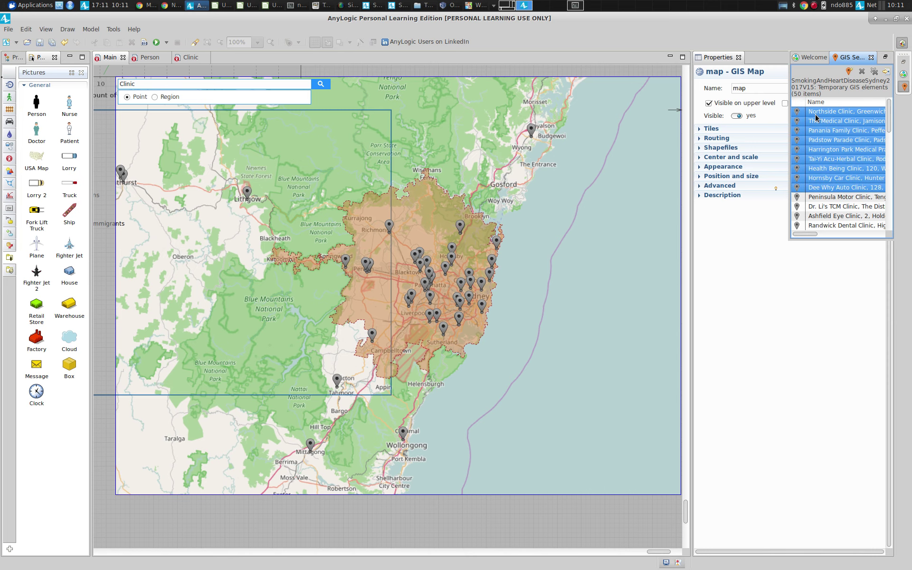
{"action": "key", "text": "shift+Up"}
{"action": "key", "text": "shift+Up"}
{"action": "key", "text": "shift+Up"}
{"action": "key", "text": "shift+Up"}
{"action": "key", "text": "shift+Up"}
{"action": "key", "text": "shift+Up"}
{"action": "key", "text": "shift+Up"}
{"action": "key", "text": "shift+Up"}
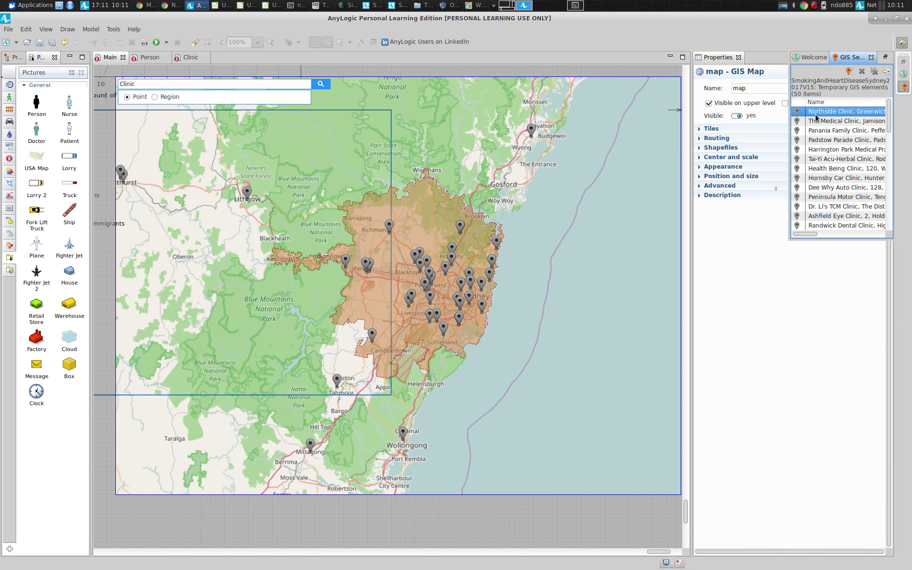
- Extend the GIS results selection from Northside Clinic through Manly Veterinary Clinic, create Clinic agents at the selected elements, and leave map editing
{"action": "key", "text": "shift+Down"}
{"action": "key", "text": "shift+Down"}
{"action": "key", "text": "shift+Down"}
{"action": "key", "text": "shift+Down"}
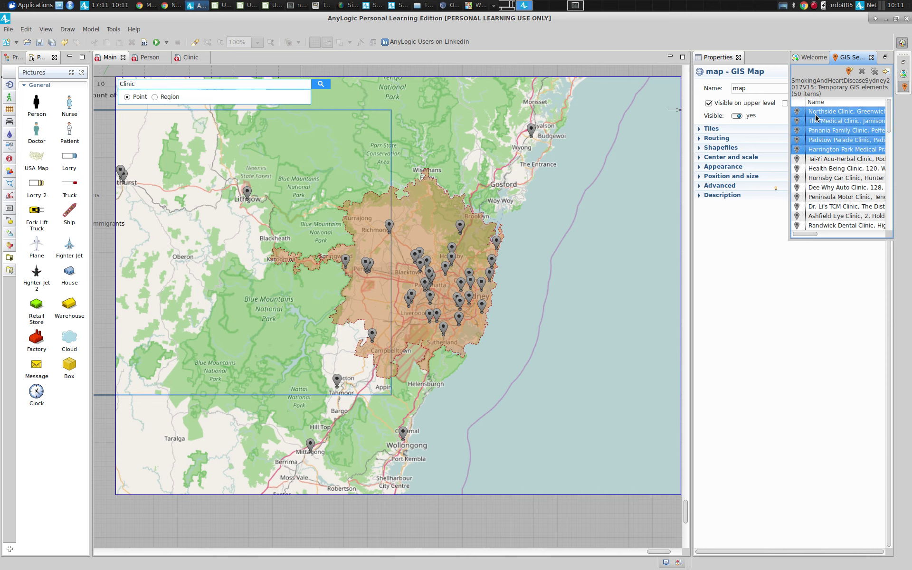
{"action": "key", "text": "shift+Down"}
{"action": "key", "text": "shift+Down"}
{"action": "key", "text": "shift+Down"}
{"action": "key", "text": "shift+Down"}
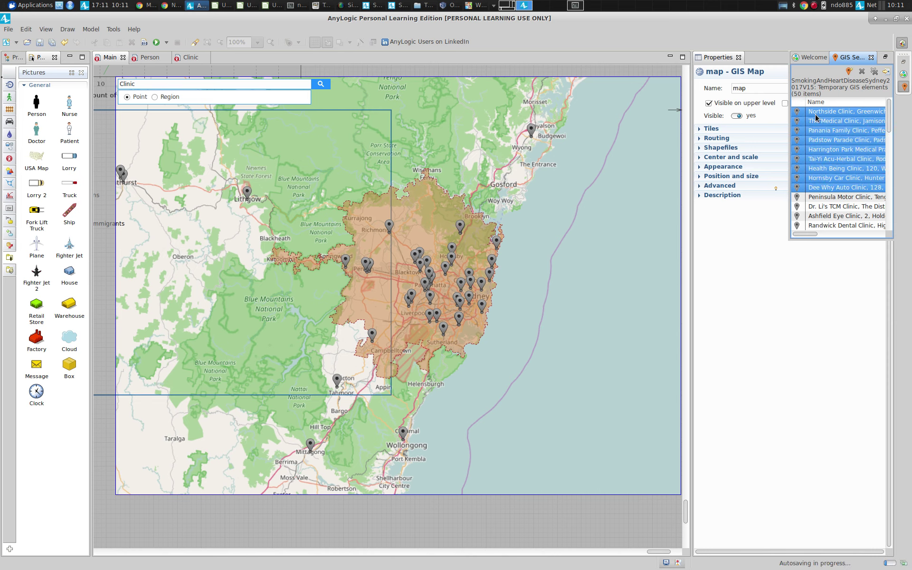
{"action": "key", "text": "shift+Down"}
{"action": "key", "text": "shift+Down"}
{"action": "key", "text": "shift+Down"}
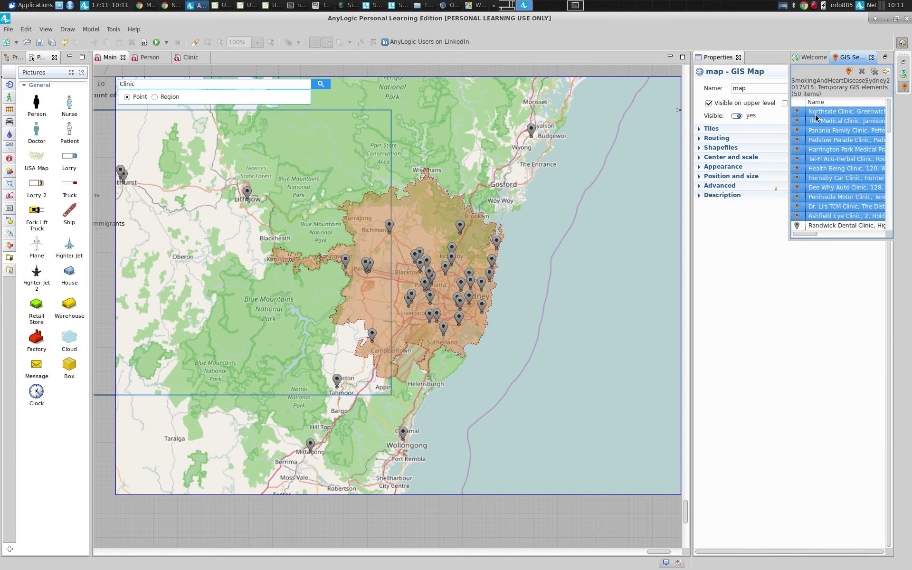
{"action": "key", "text": "shift+Down"}
{"action": "key", "text": "shift+Down"}
{"action": "key", "text": "shift+Down"}
{"action": "key", "text": "shift+Down"}
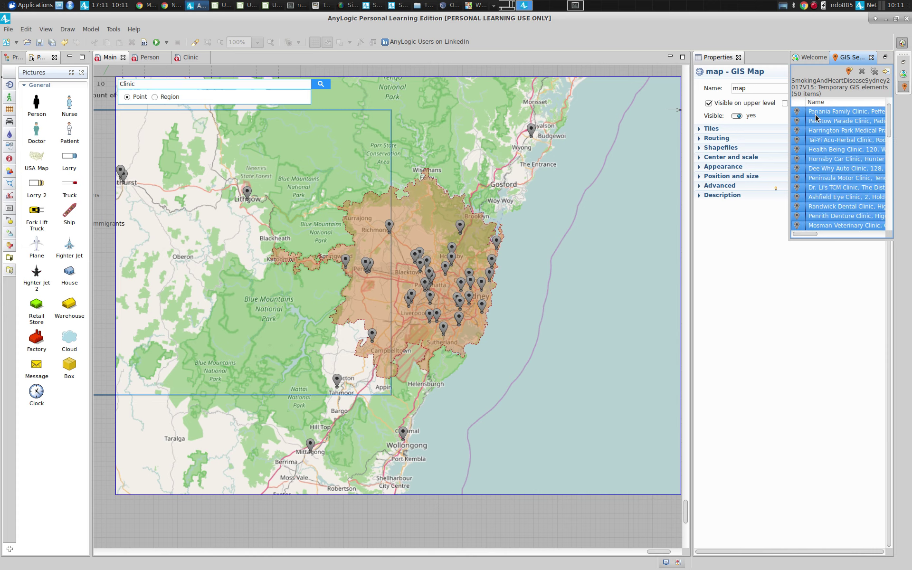
{"action": "key", "text": "shift+Down"}
{"action": "key", "text": "shift+Down"}
{"action": "key", "text": "shift+Down"}
{"action": "key", "text": "shift+Down"}
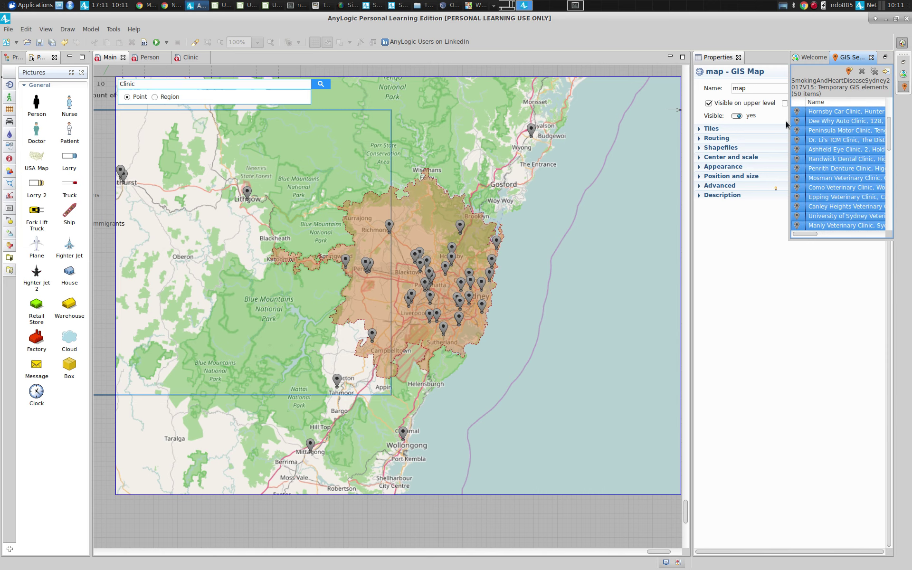
{"action": "right_click", "coordinate": [832, 141]}
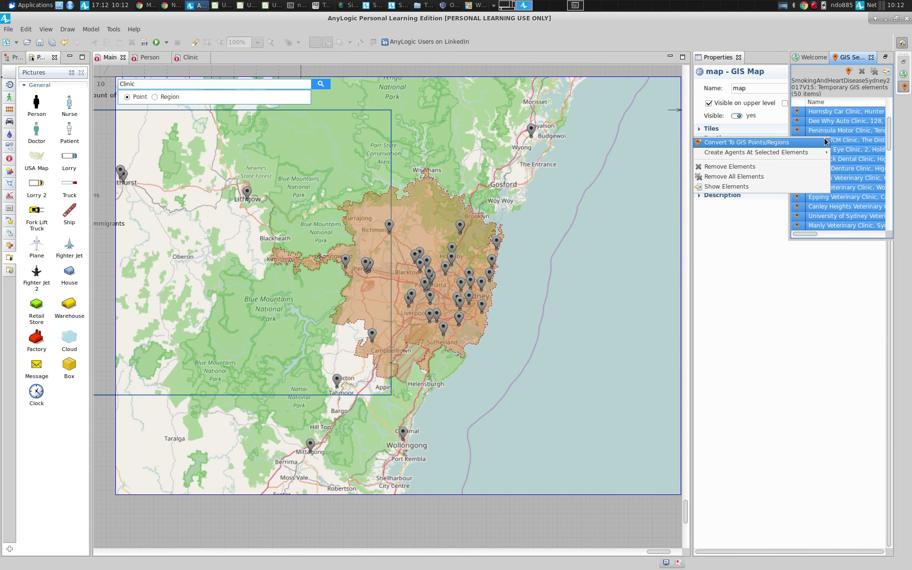
{"action": "mouse_move", "coordinate": [813, 152]}
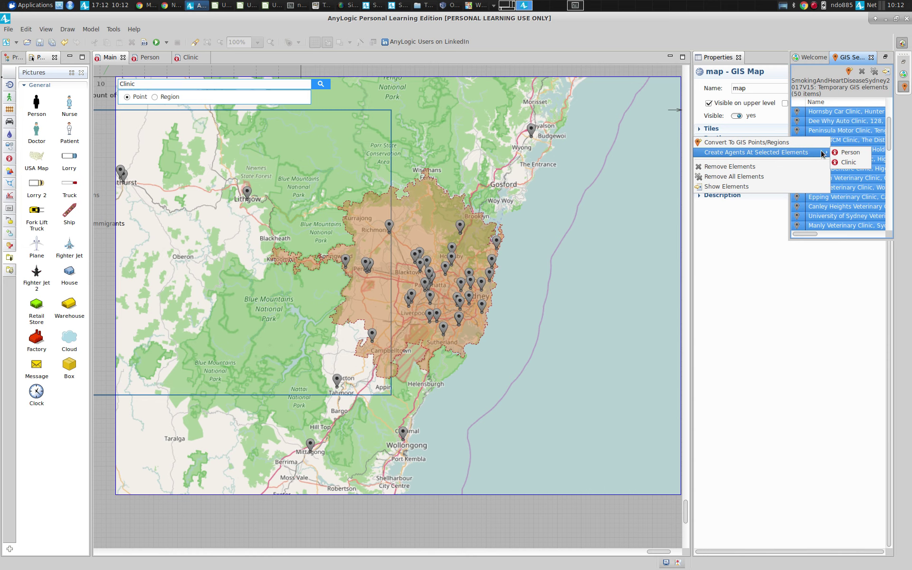
{"action": "left_click", "coordinate": [848, 163]}
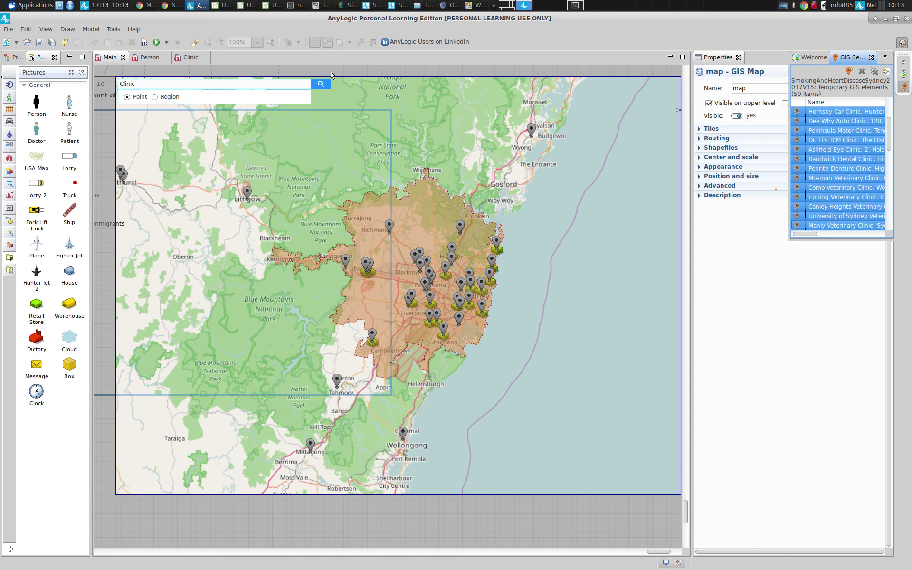
{"action": "key", "text": "Escape"}
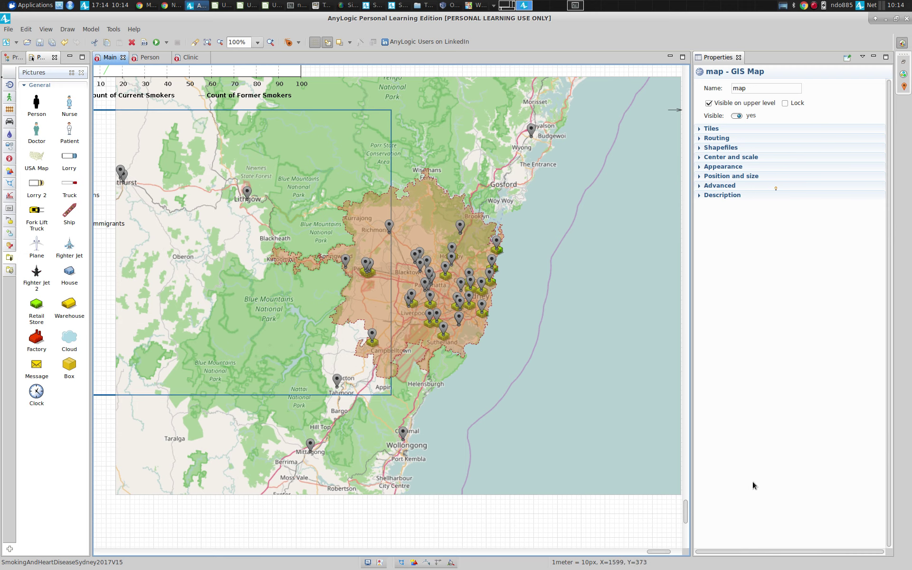
- Delete Main's agents for the Hornsby Car, Dee Why Auto, Peninsula Motor, Randwick Dental and Penrith Denture clinics and all veterinary clinics
{"action": "left_click_drag", "start_coordinate": [664, 552], "coordinate": [657, 553]}
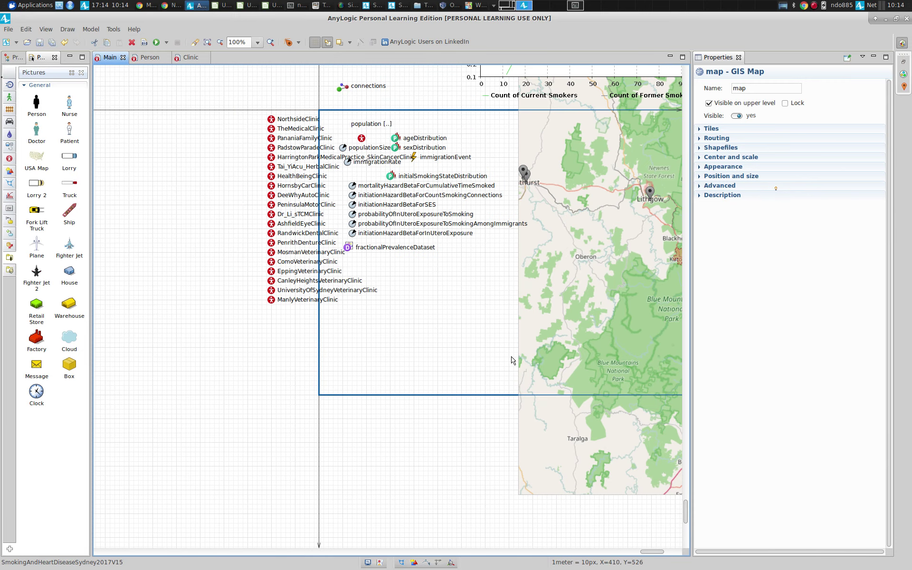
{"action": "left_click", "coordinate": [271, 120]}
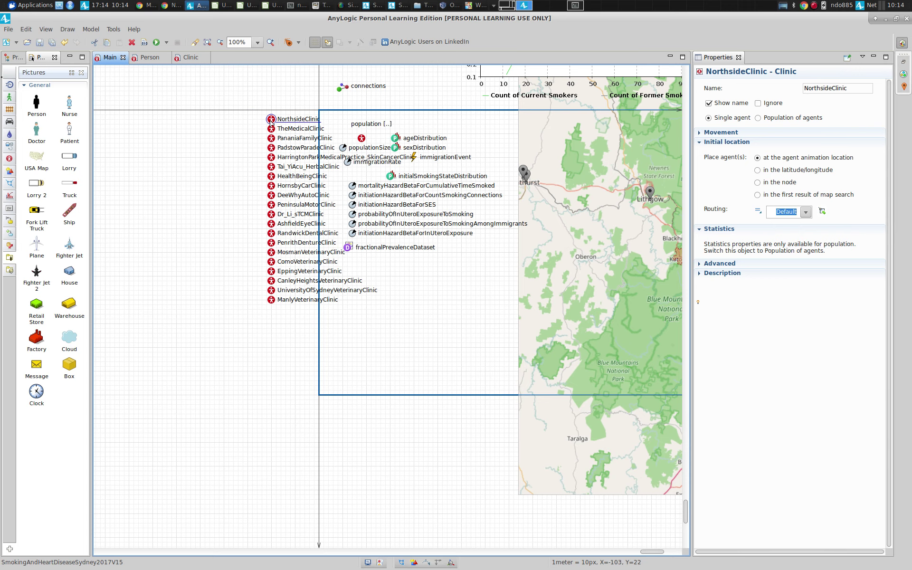
{"action": "left_click", "coordinate": [271, 193]}
{"action": "left_click", "coordinate": [271, 186], "text": "shift"}
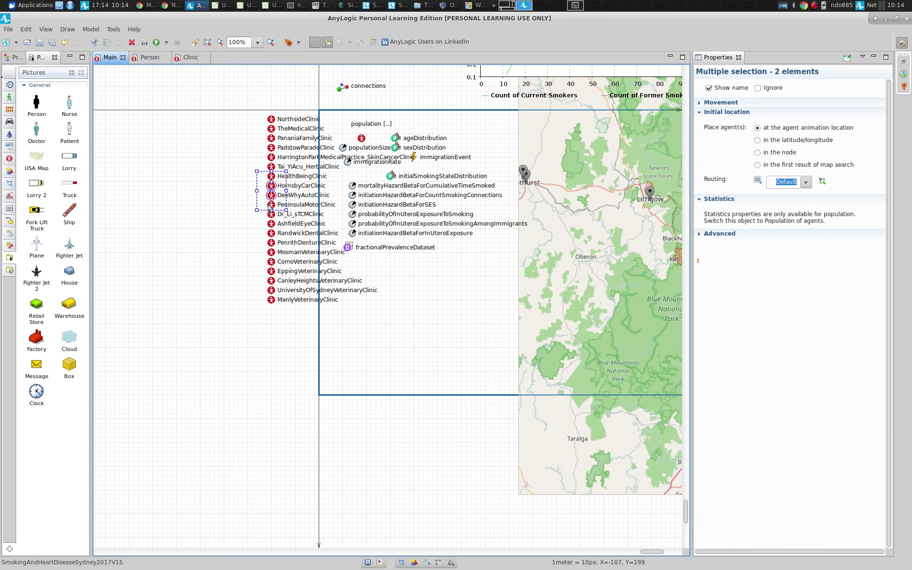
{"action": "left_click", "coordinate": [270, 205], "text": "shift"}
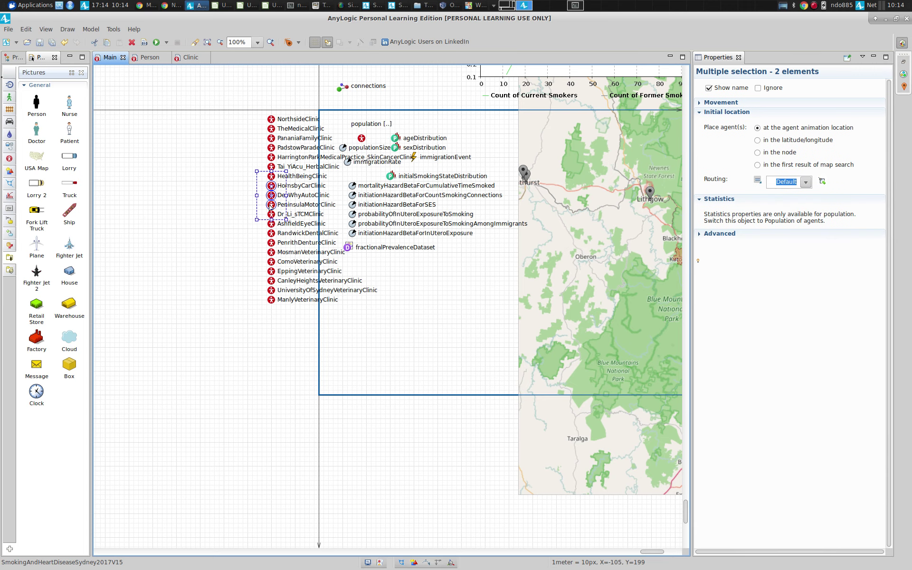
{"action": "left_click", "coordinate": [271, 242], "text": "shift"}
{"action": "left_click", "coordinate": [270, 233], "text": "shift"}
{"action": "left_click", "coordinate": [271, 300], "text": "shift"}
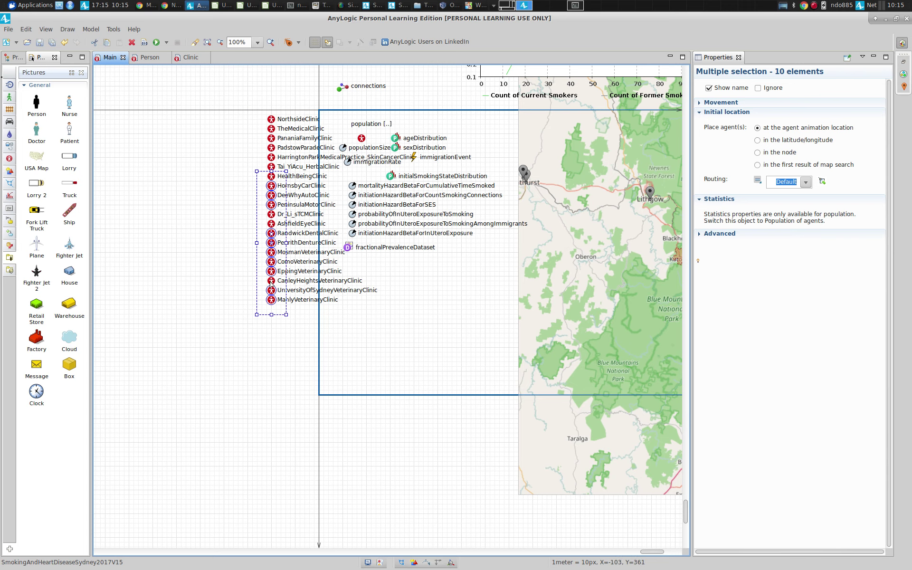
{"action": "left_click", "coordinate": [270, 282], "text": "shift"}
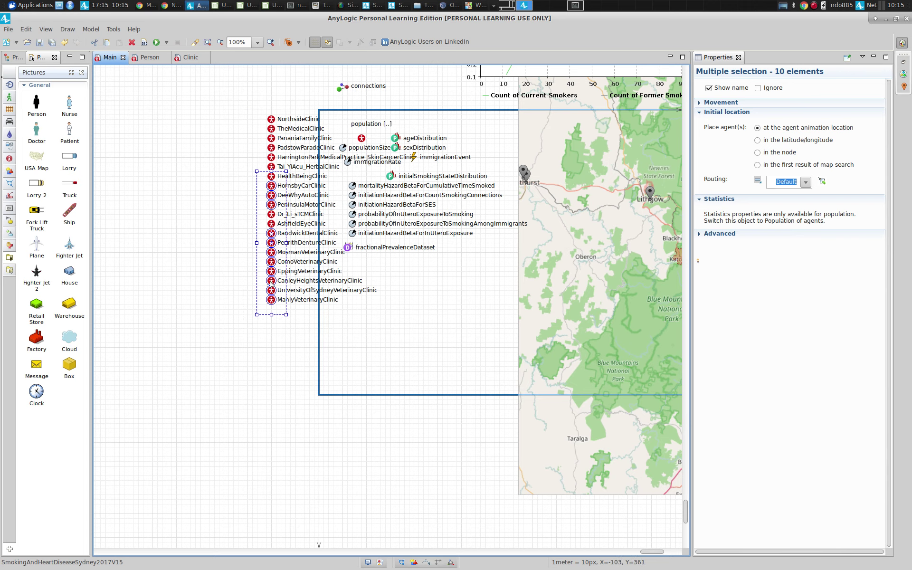
{"action": "right_click", "coordinate": [271, 252]}
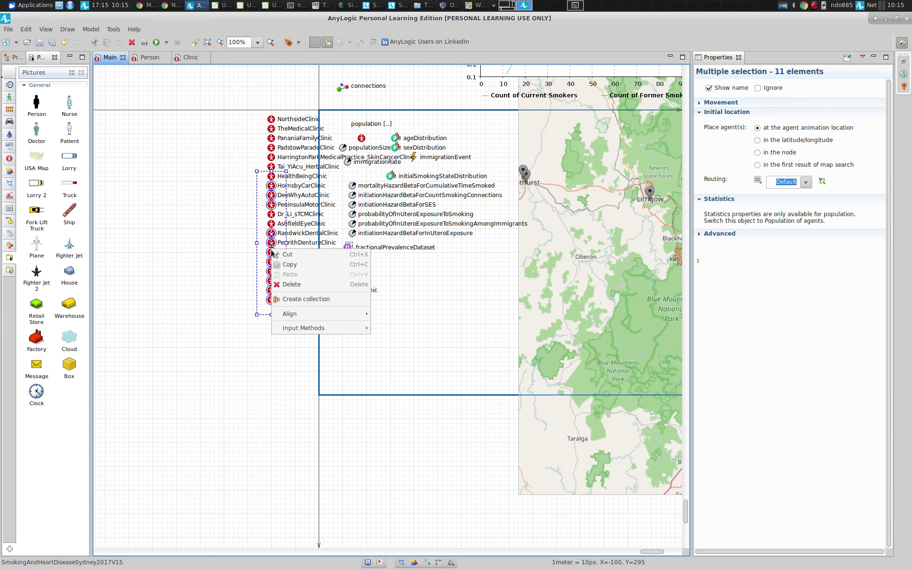
{"action": "left_click", "coordinate": [292, 285]}
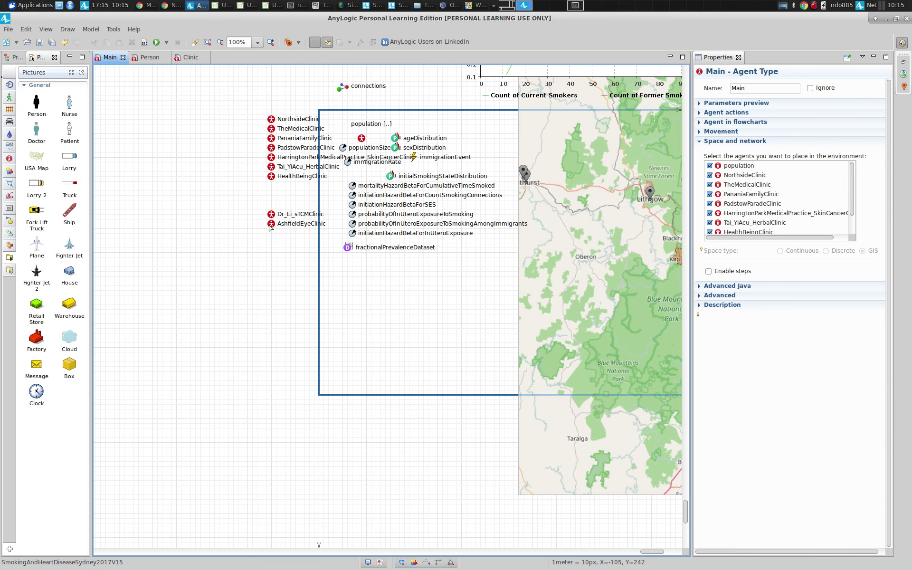
{"action": "left_click_drag", "start_coordinate": [258, 186], "coordinate": [293, 293]}
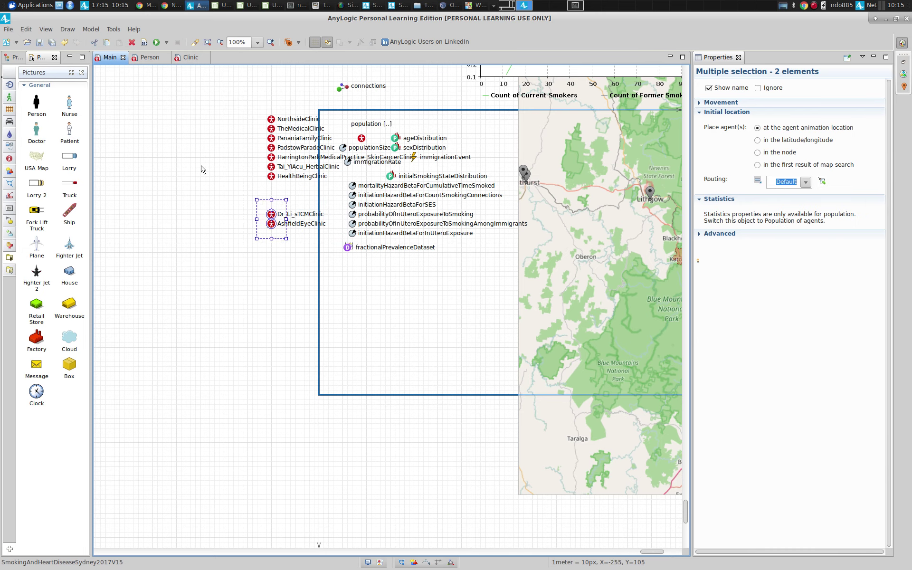
{"action": "left_click_drag", "start_coordinate": [212, 182], "coordinate": [341, 247]}
{"action": "right_click", "coordinate": [270, 224]}
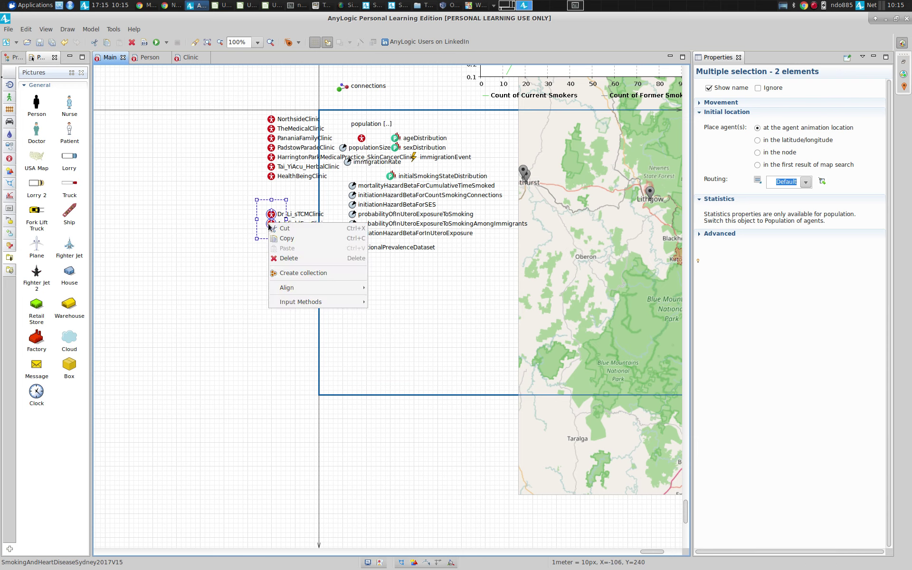
{"action": "left_click", "coordinate": [226, 235]}
{"action": "left_click", "coordinate": [236, 202]}
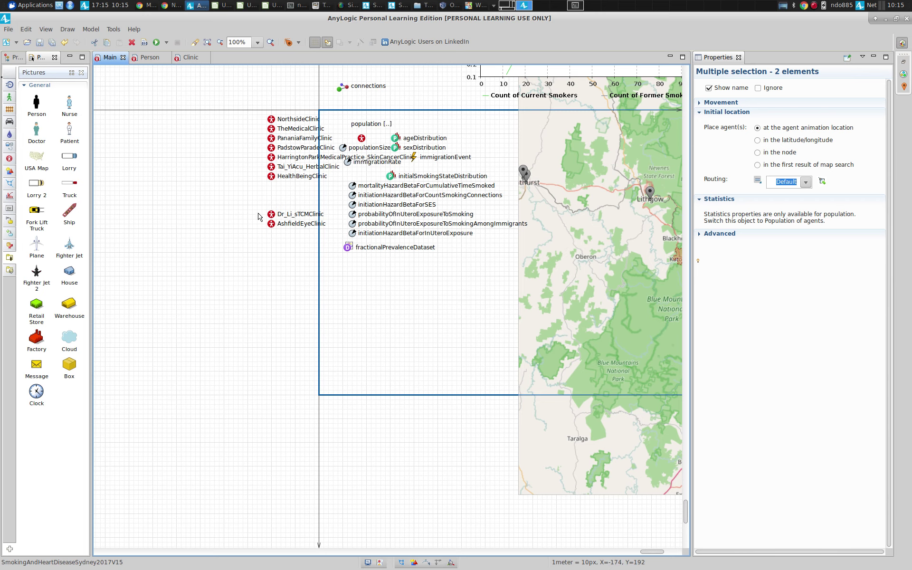
- Duplicate the Dr_Li_sTCMClinic and AshfieldEyeClinic agents and place the copies directly below HealthBeingClinic
{"action": "left_click_drag", "start_coordinate": [262, 205], "coordinate": [330, 243]}
{"action": "key", "text": "Up"}
{"action": "key", "text": "Up"}
{"action": "key", "text": "Up"}
{"action": "key", "text": "Up"}
{"action": "key", "text": "Up"}
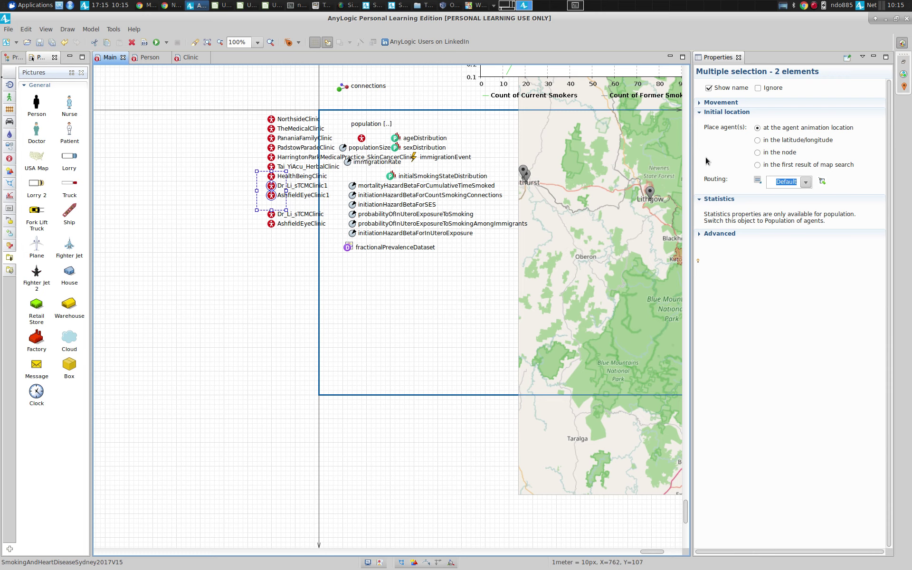
- Widen the properties area, enter editing of Main's GIS map and reopen the GIS search results
{"action": "left_click_drag", "start_coordinate": [692, 159], "coordinate": [598, 164]}
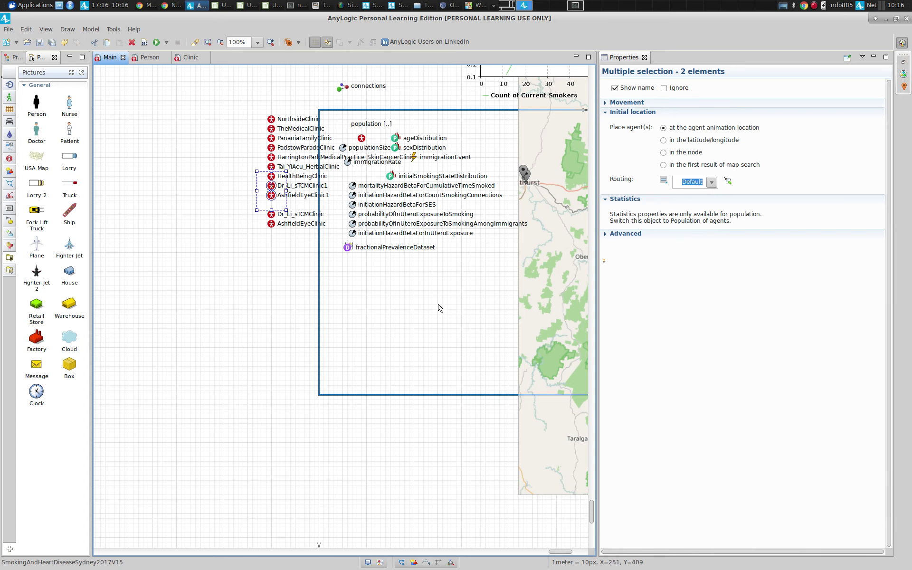
{"action": "left_click", "coordinate": [558, 133]}
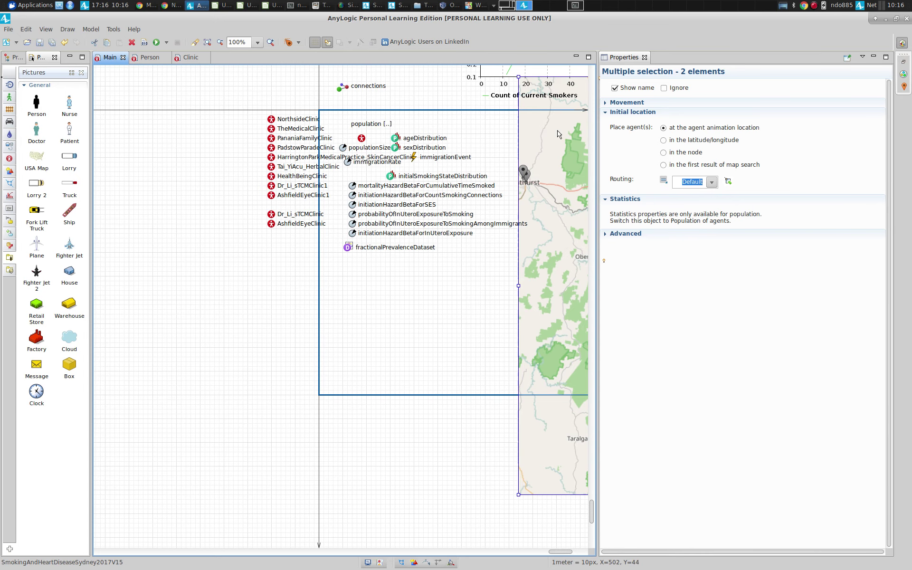
{"action": "double_click", "coordinate": [558, 133]}
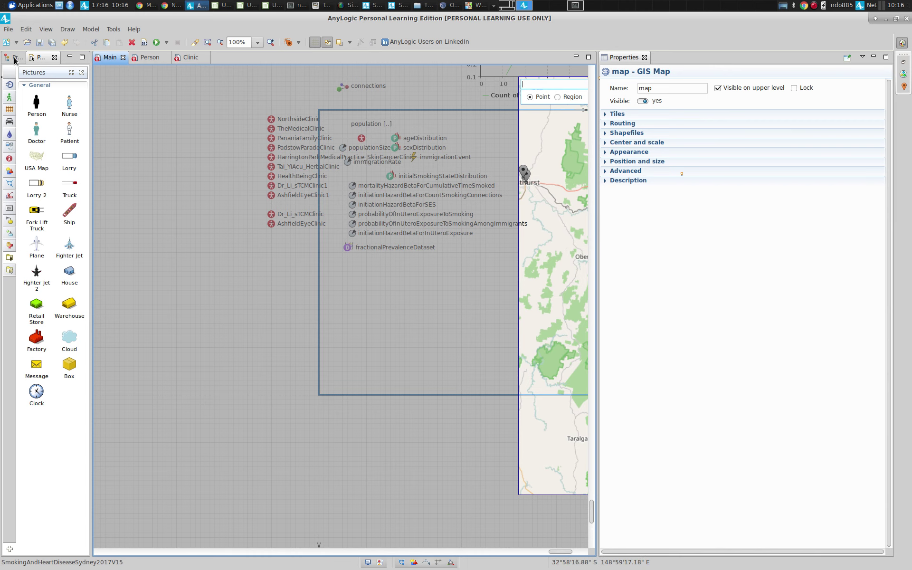
{"action": "left_click", "coordinate": [47, 30]}
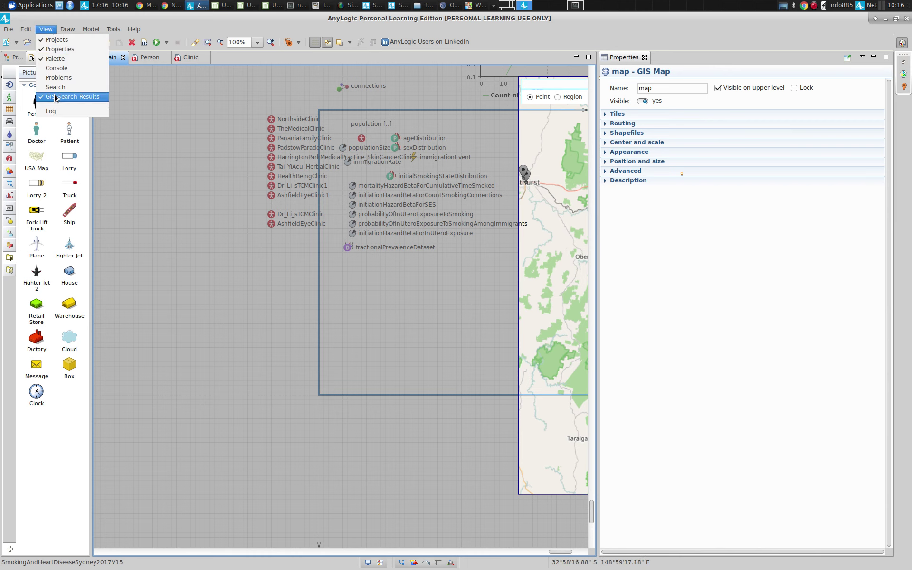
{"action": "left_click", "coordinate": [164, 120]}
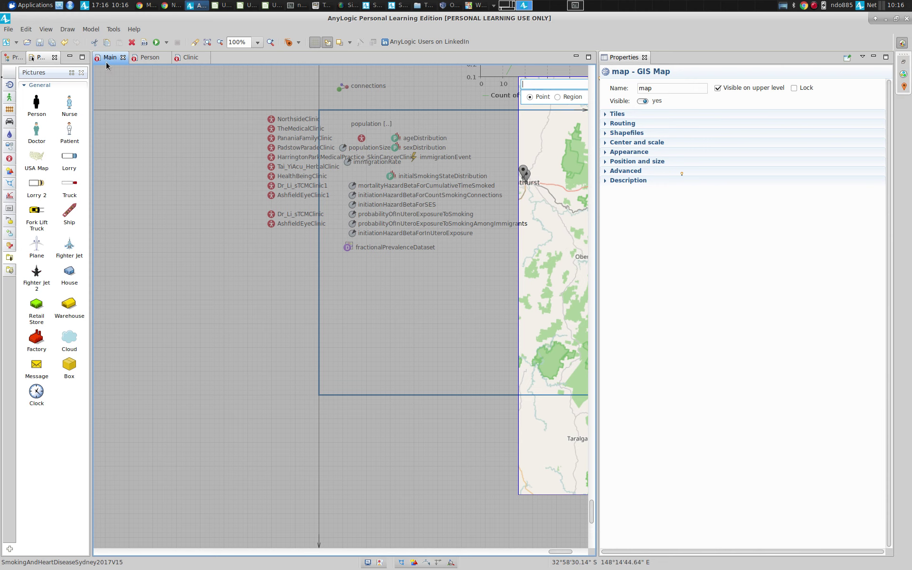
{"action": "left_click", "coordinate": [67, 29]}
{"action": "mouse_move", "coordinate": [51, 35]}
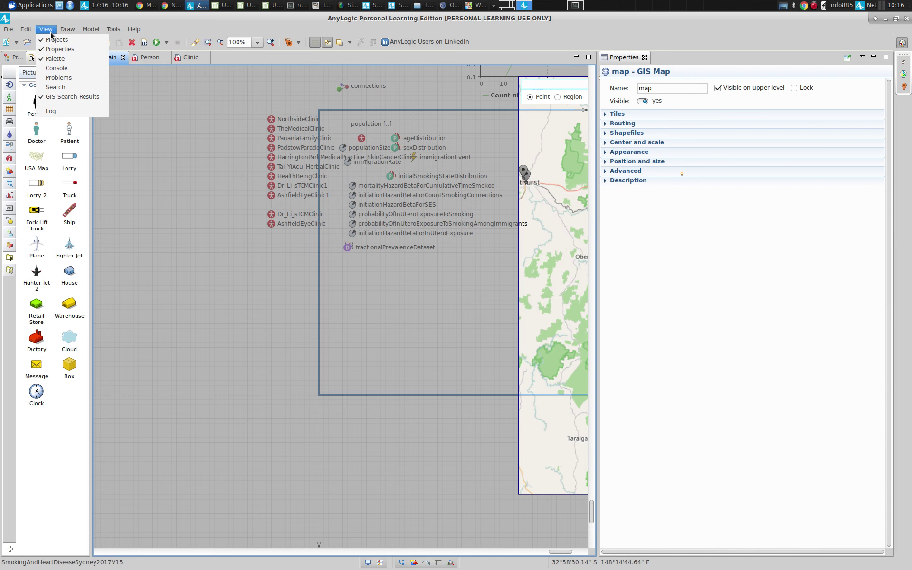
{"action": "left_click", "coordinate": [71, 97]}
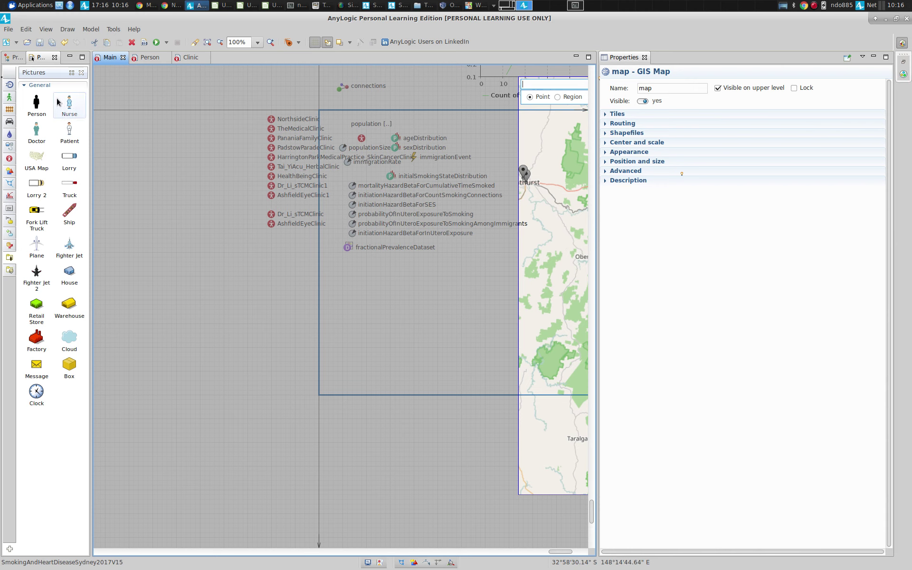
{"action": "left_click", "coordinate": [52, 30]}
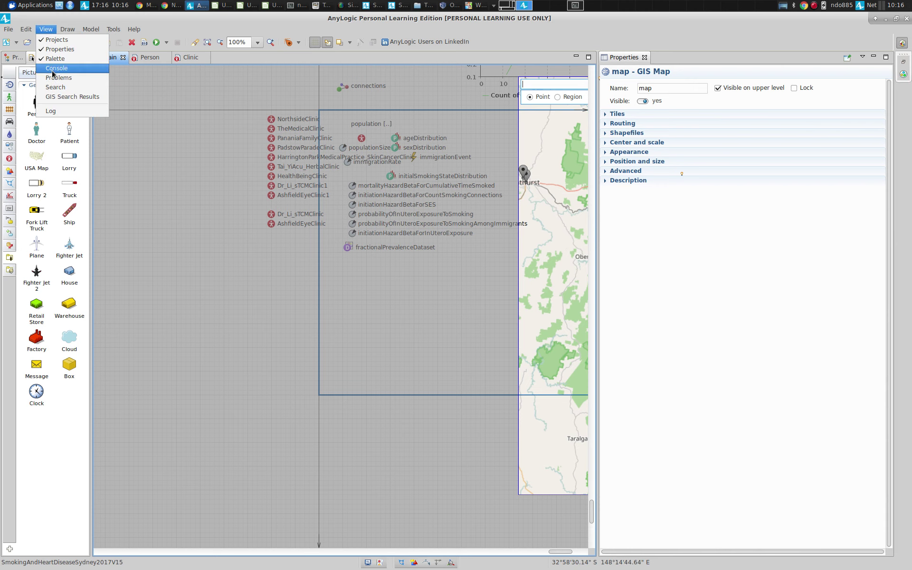
{"action": "left_click", "coordinate": [60, 93]}
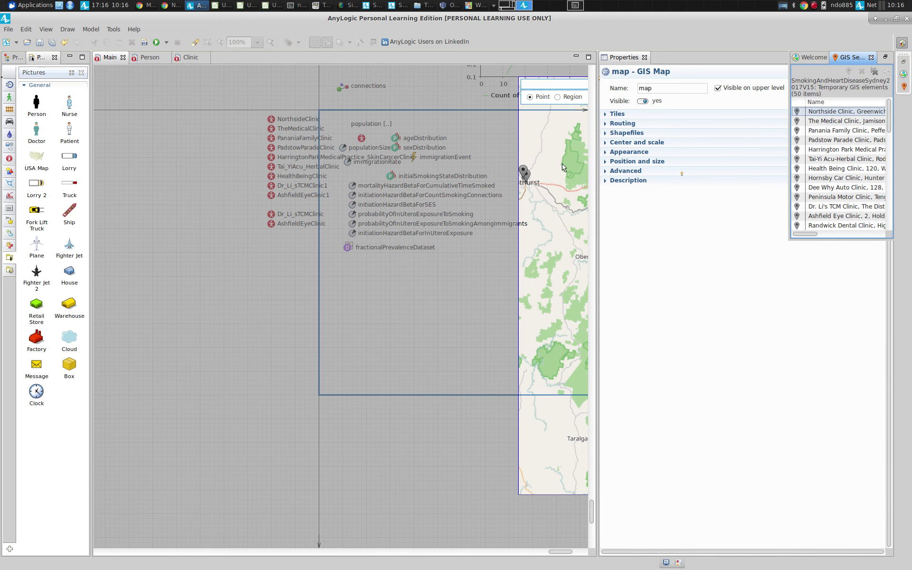
- Look through the GIS search results past the veterinary clinics and select the Bupa Medical Chatswood entry
{"action": "left_click", "coordinate": [812, 217]}
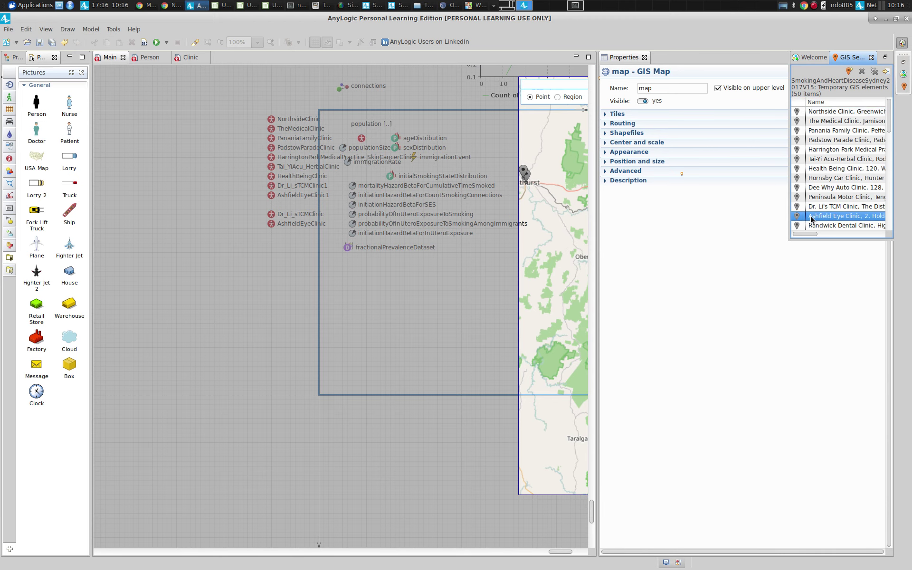
{"action": "key", "text": "Down"}
{"action": "key", "text": "Down"}
{"action": "key", "text": "Down"}
{"action": "key", "text": "Down"}
{"action": "key", "text": "Down"}
{"action": "key", "text": "Down"}
{"action": "key", "text": "Down"}
{"action": "key", "text": "Down"}
{"action": "key", "text": "Down"}
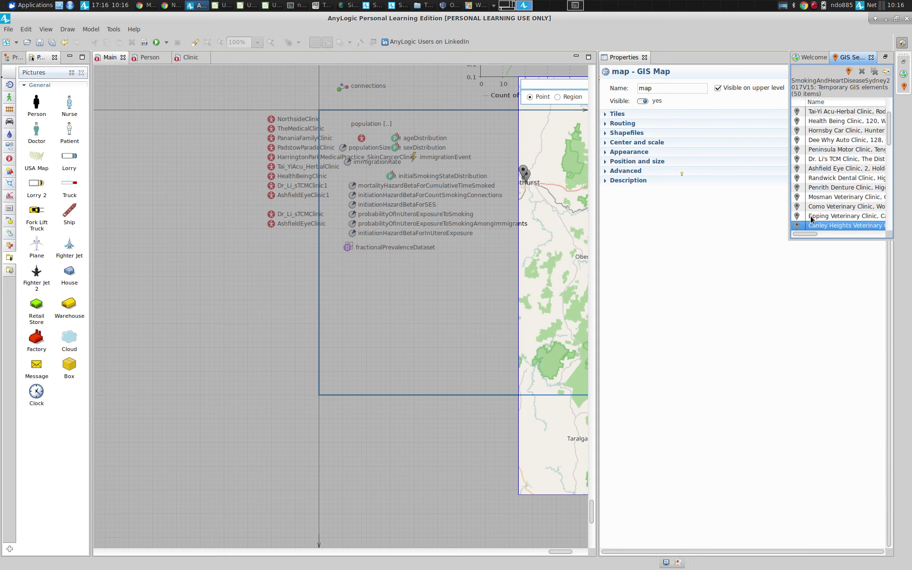
{"action": "key", "text": "Down"}
{"action": "key", "text": "Down"}
{"action": "key", "text": "Down"}
{"action": "key", "text": "Down"}
{"action": "key", "text": "Down"}
{"action": "key", "text": "Down"}
{"action": "key", "text": "Down"}
{"action": "key", "text": "Down"}
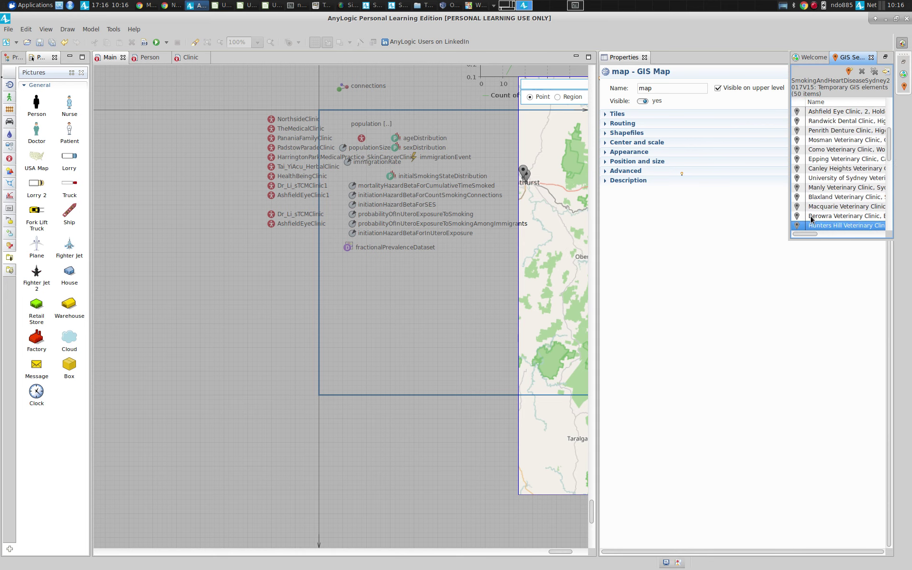
{"action": "key", "text": "Down"}
{"action": "key", "text": "Down"}
{"action": "key", "text": "Down"}
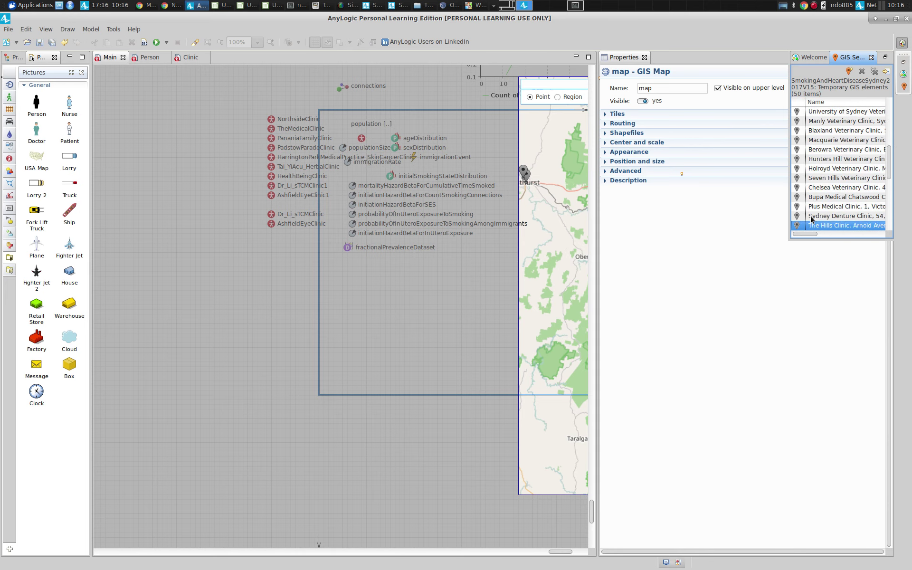
{"action": "key", "text": "Up"}
{"action": "key", "text": "Up"}
{"action": "key", "text": "Up"}
{"action": "key", "text": "Up"}
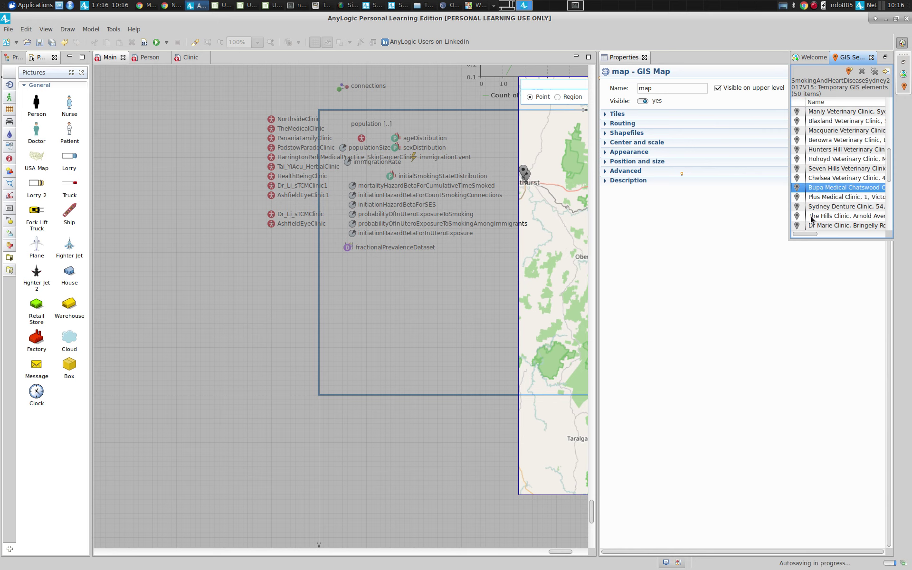
- Add the Plus Medical, The Hills, Dr Marie, Education & Clinic Building, Warnervale GP SuperClinic and Parklea Medical Centre entries to the GIS search result selection
{"action": "key", "text": "shift+Down"}
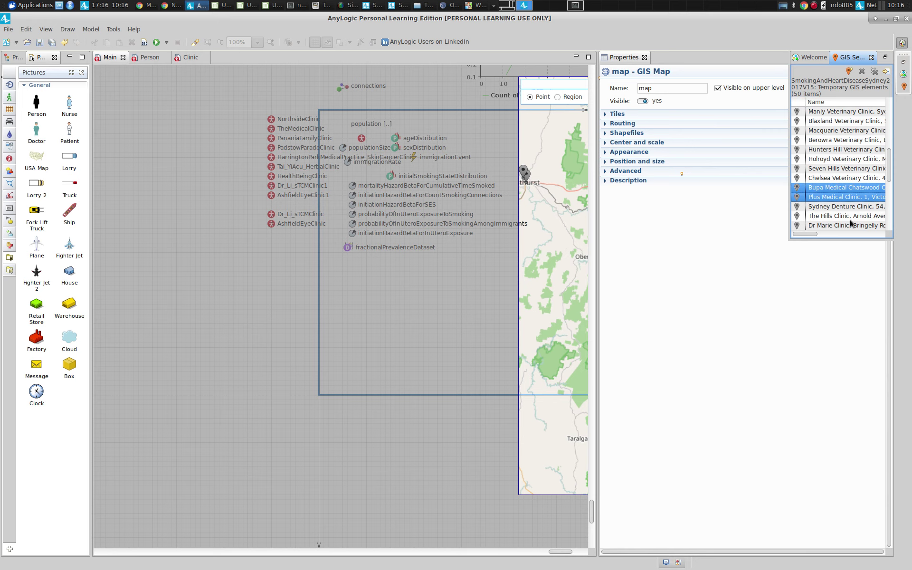
{"action": "left_click", "coordinate": [850, 220], "text": "ctrl"}
{"action": "left_click", "coordinate": [850, 226], "text": "ctrl"}
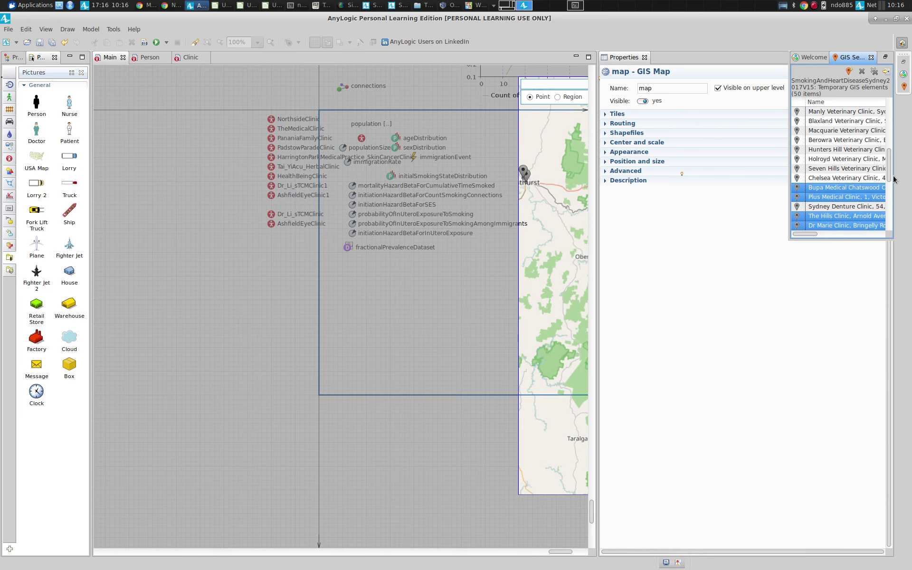
{"action": "left_click_drag", "start_coordinate": [890, 177], "coordinate": [885, 199]}
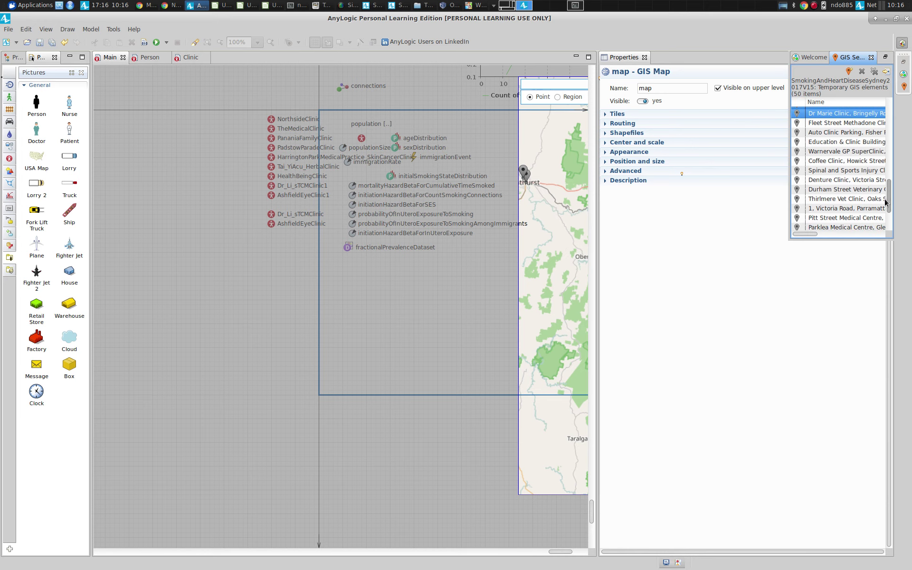
{"action": "left_click", "coordinate": [841, 142], "text": "ctrl"}
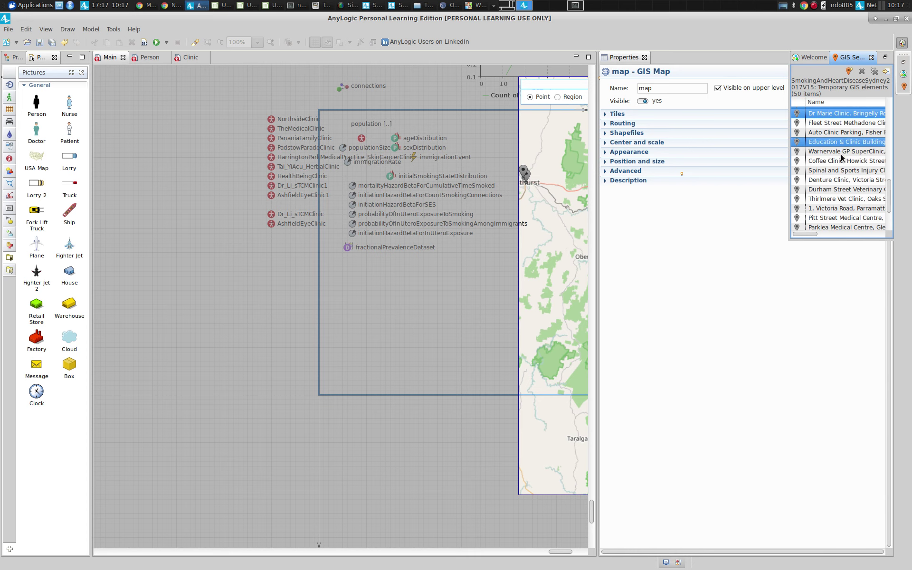
{"action": "left_click", "coordinate": [841, 154], "text": "ctrl"}
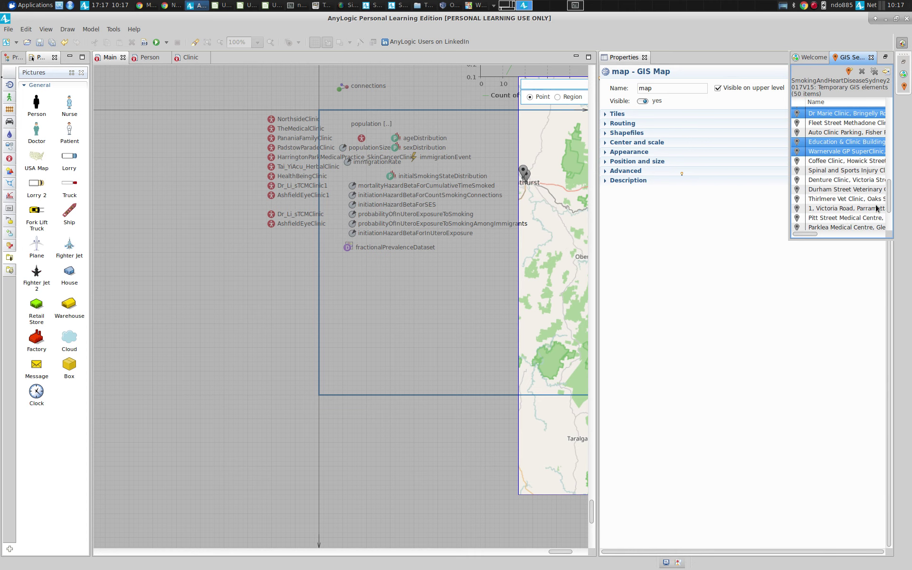
{"action": "left_click", "coordinate": [861, 228], "text": "ctrl"}
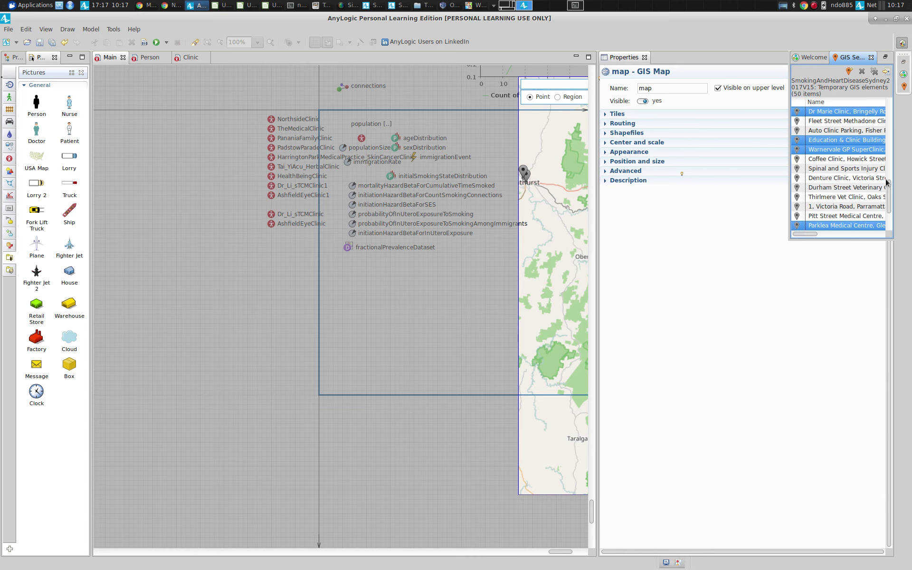
- Add the Fox Valley, Berowra Family, Infinity, Holy Family and Health Plus entries to the selection and create Clinic agents at all selected results
{"action": "scroll", "coordinate": [886, 192], "scroll_direction": "down", "scroll_amount": 2}
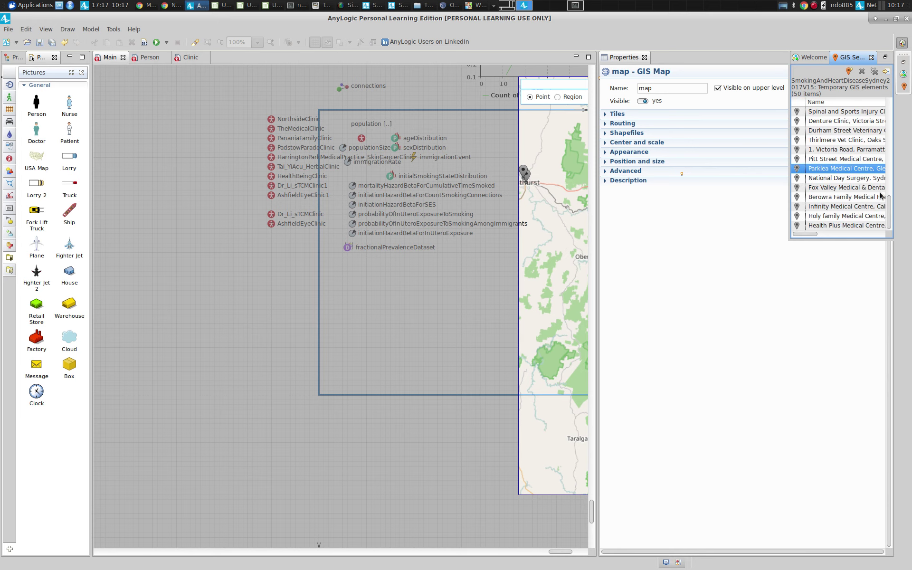
{"action": "left_click", "coordinate": [848, 188], "text": "ctrl"}
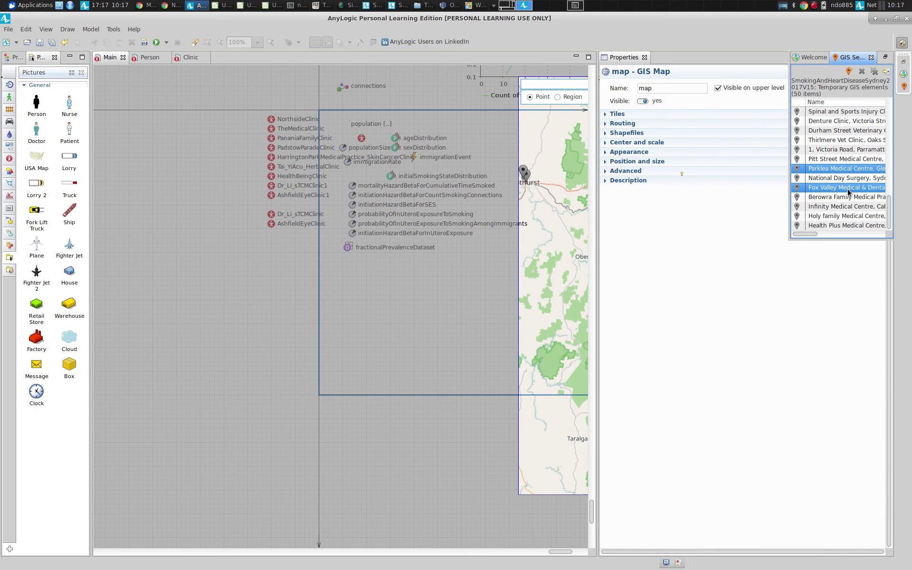
{"action": "left_click", "coordinate": [848, 198], "text": "ctrl"}
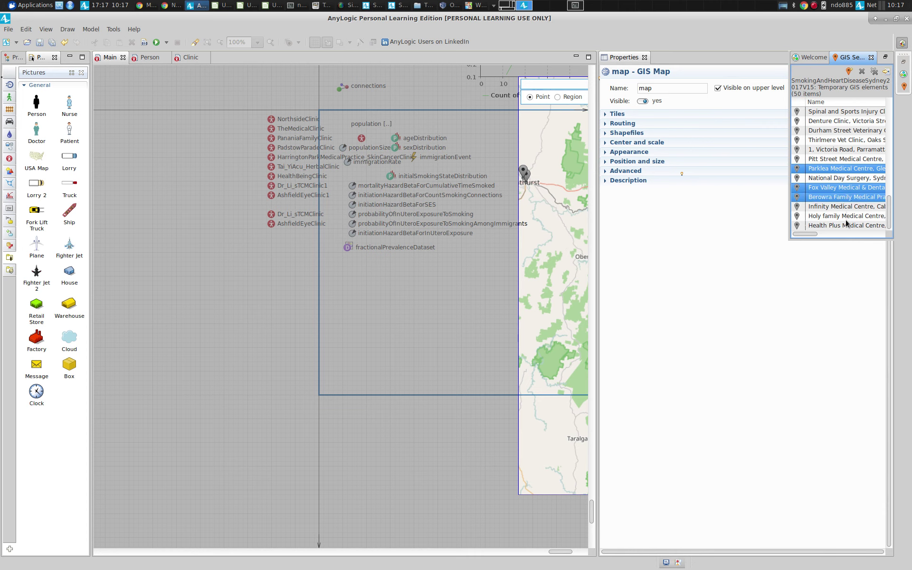
{"action": "left_click", "coordinate": [858, 210], "text": "ctrl"}
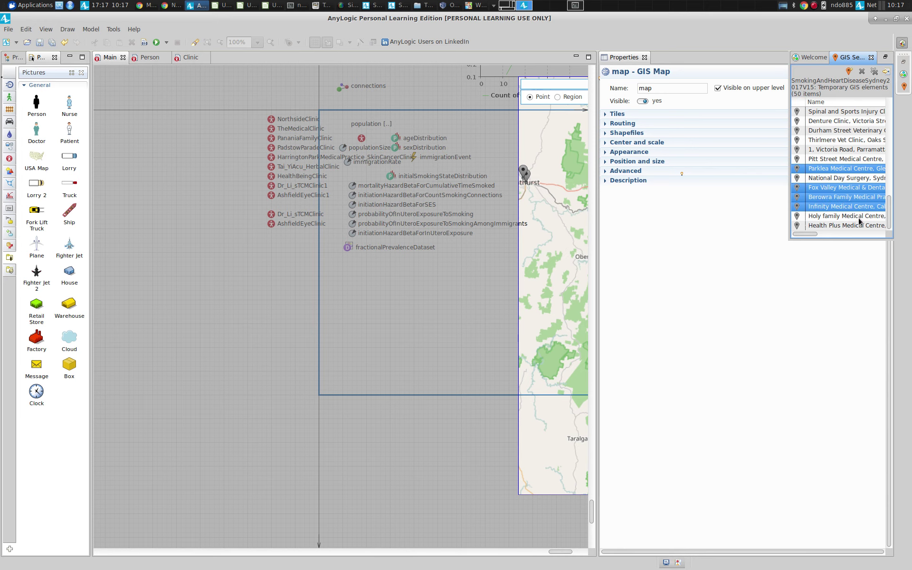
{"action": "left_click", "coordinate": [858, 218], "text": "ctrl"}
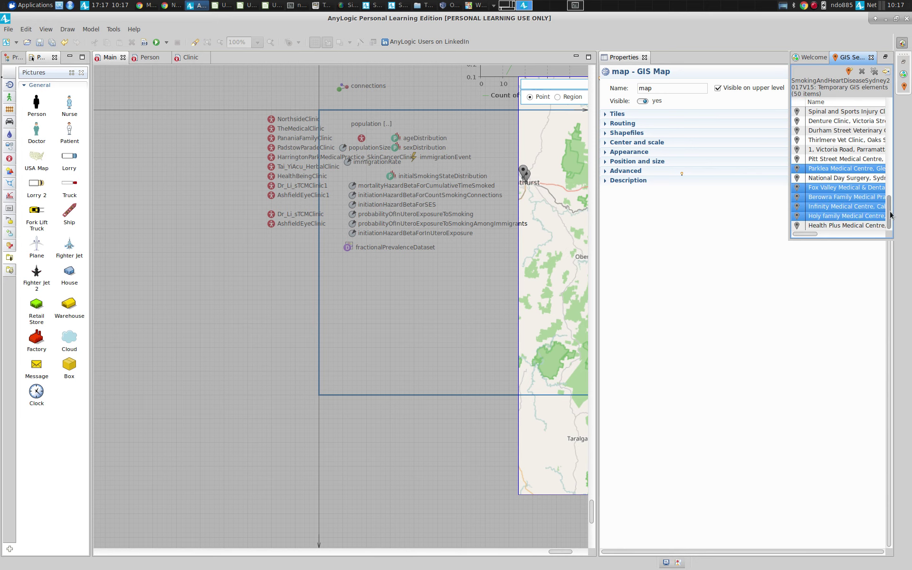
{"action": "mouse_move", "coordinate": [889, 212]}
{"action": "left_mouse_down"}
{"action": "mouse_move", "coordinate": [888, 145]}
{"action": "mouse_move", "coordinate": [875, 249]}
{"action": "left_mouse_up"}
{"action": "left_click", "coordinate": [857, 226], "text": "ctrl"}
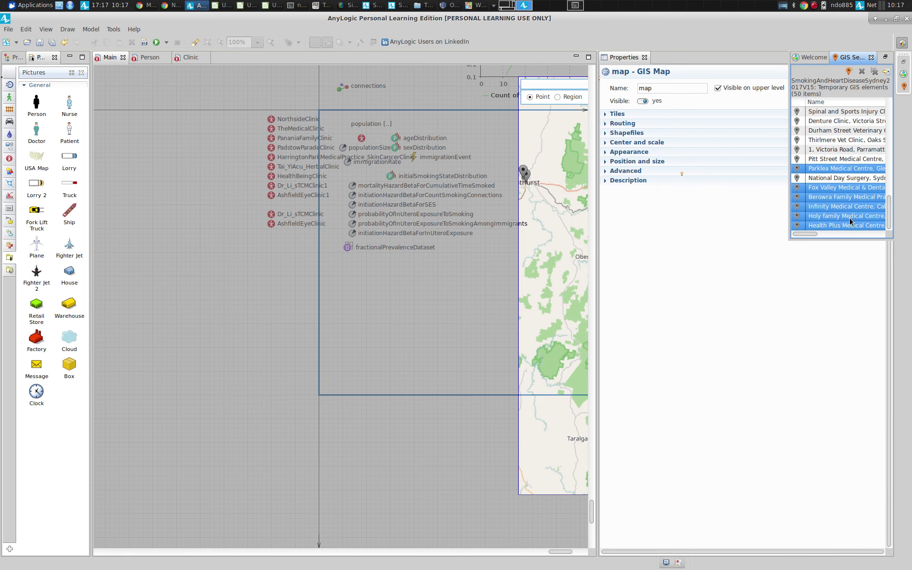
{"action": "right_click", "coordinate": [857, 227]}
{"action": "mouse_move", "coordinate": [838, 236]}
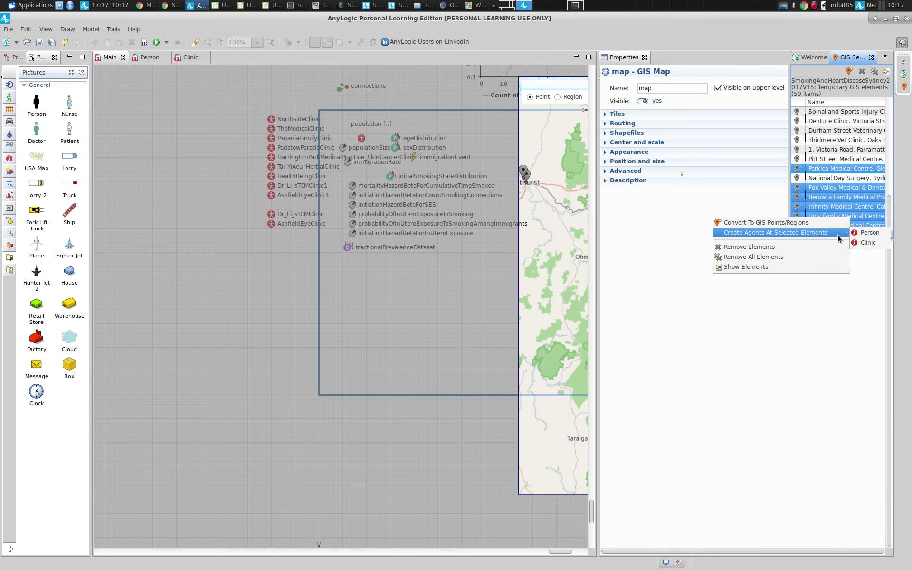
{"action": "left_click", "coordinate": [865, 244]}
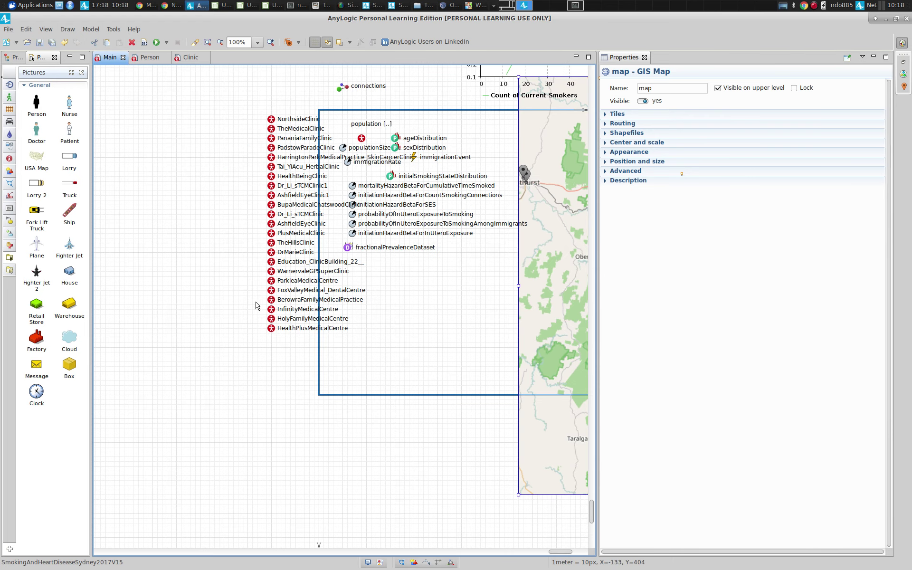
- Delete the InfinityMedicalCentre, HolyFamilyMedicalCentre and HealthPlusMedicalCentre agents from Main and save the model
{"action": "mouse_move", "coordinate": [255, 302]}
{"action": "left_mouse_down"}
{"action": "mouse_move", "coordinate": [366, 356]}
{"action": "mouse_move", "coordinate": [314, 347]}
{"action": "left_mouse_up"}
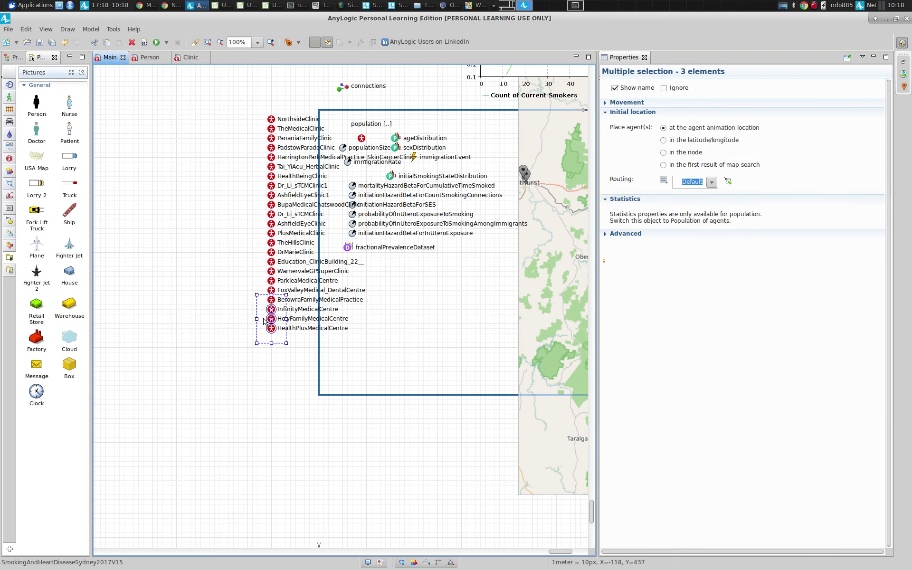
{"action": "right_click", "coordinate": [267, 319]}
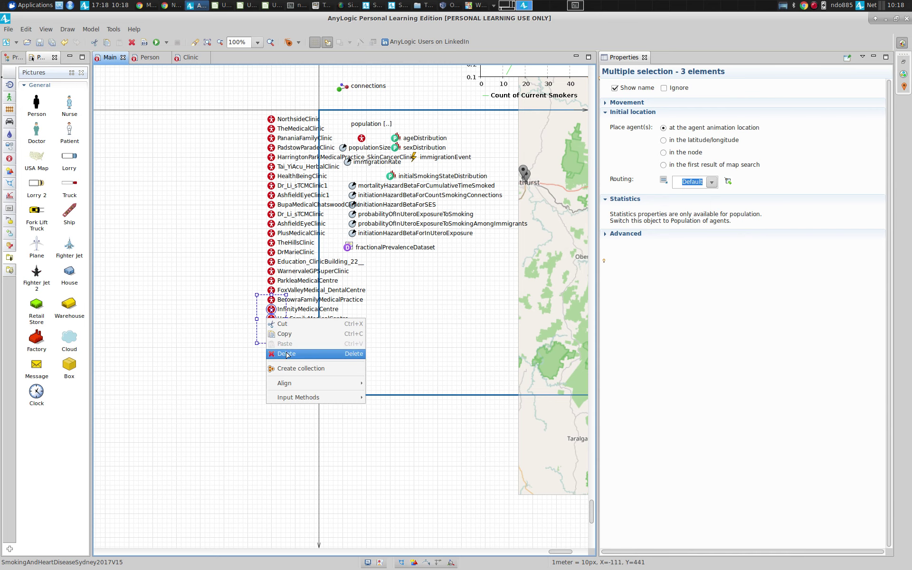
{"action": "left_click", "coordinate": [287, 354]}
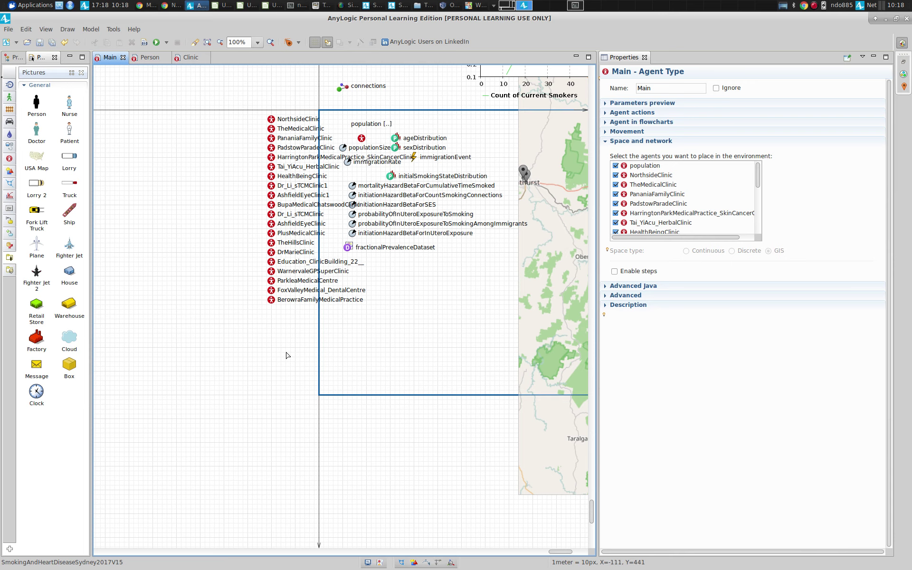
{"action": "key", "text": "ctrl+s"}
{"action": "left_click_drag", "start_coordinate": [244, 86], "coordinate": [313, 335]}
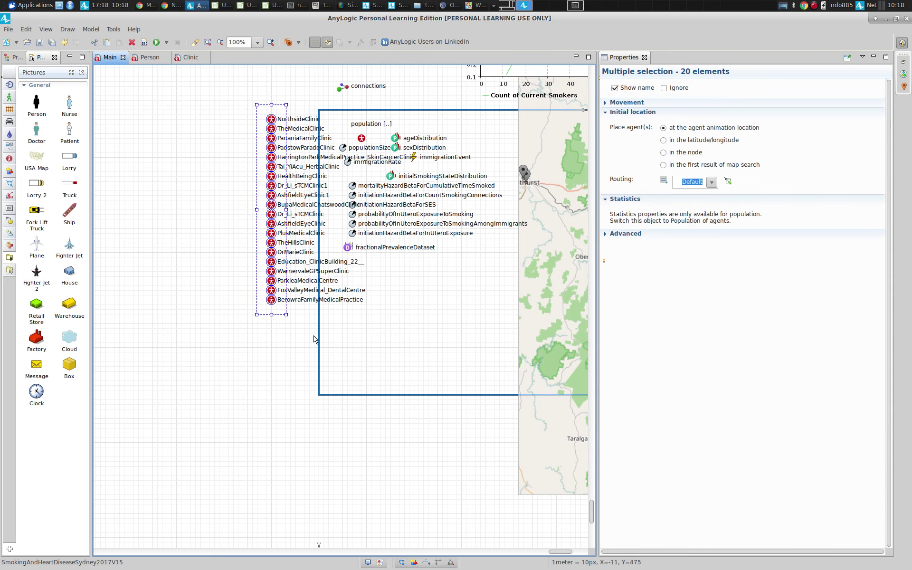
{"action": "right_click", "coordinate": [265, 153]}
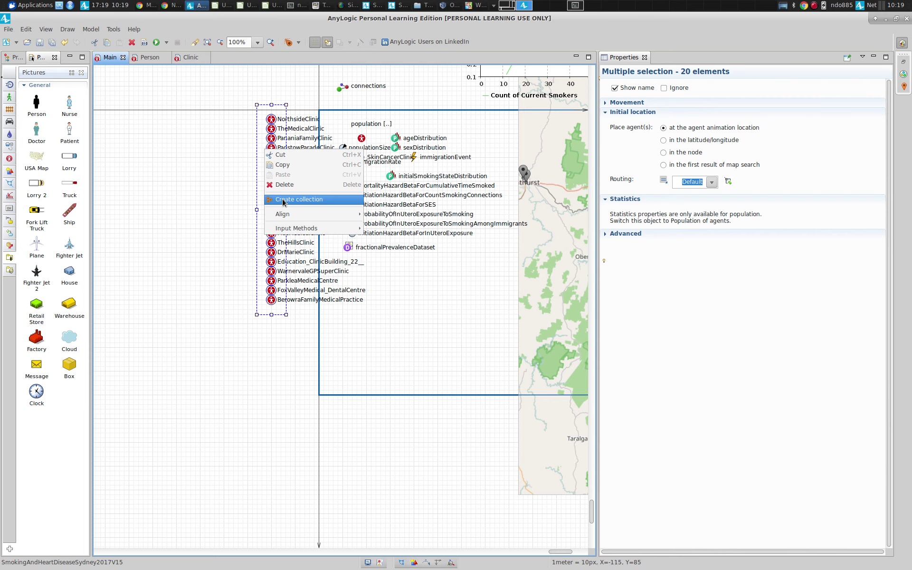
{"action": "left_click", "coordinate": [244, 80]}
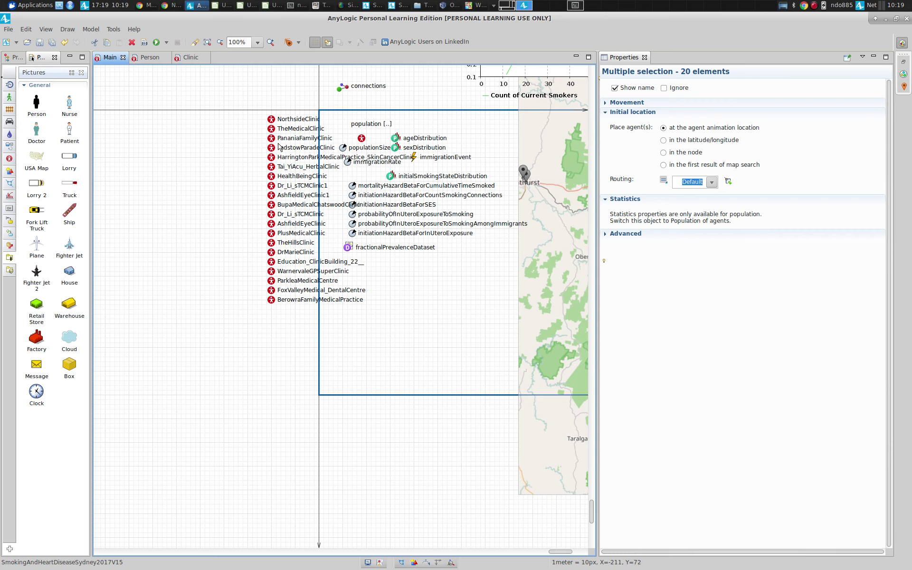
- Create a collection from all clinic agents in Main, NorthsideClinic through BerowraFamilyMedicalPractice, and place it beside connections
{"action": "left_click_drag", "start_coordinate": [246, 102], "coordinate": [307, 321]}
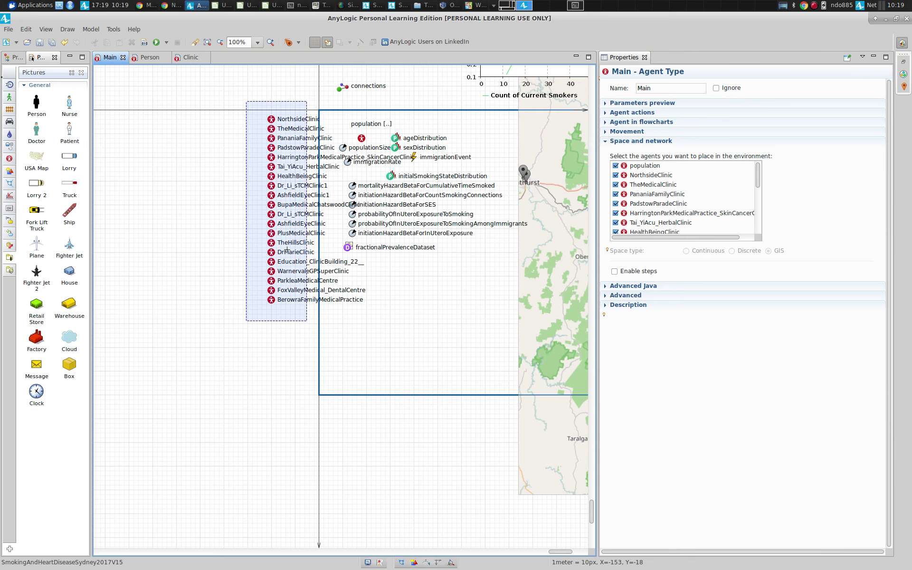
{"action": "left_click_drag", "start_coordinate": [307, 321], "coordinate": [307, 321]}
{"action": "right_click", "coordinate": [281, 167]}
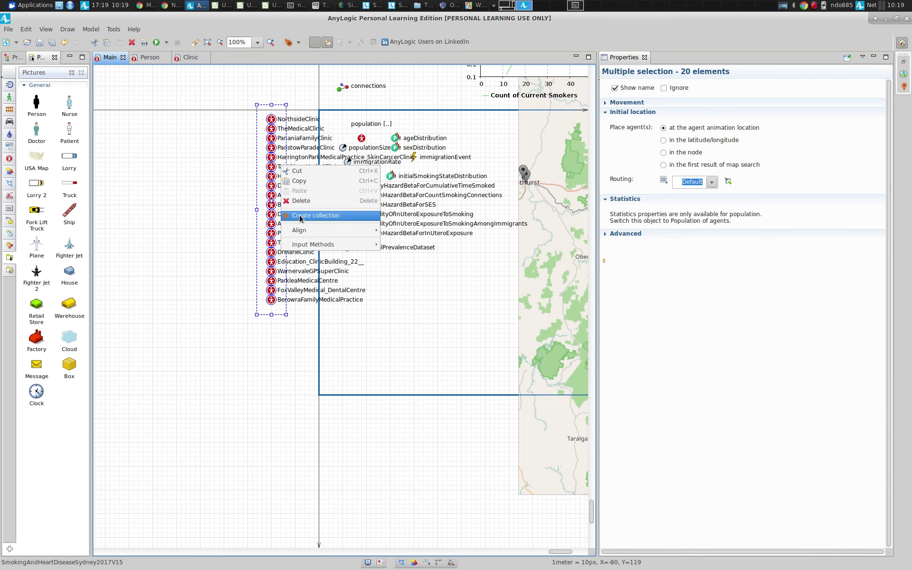
{"action": "left_click", "coordinate": [242, 197]}
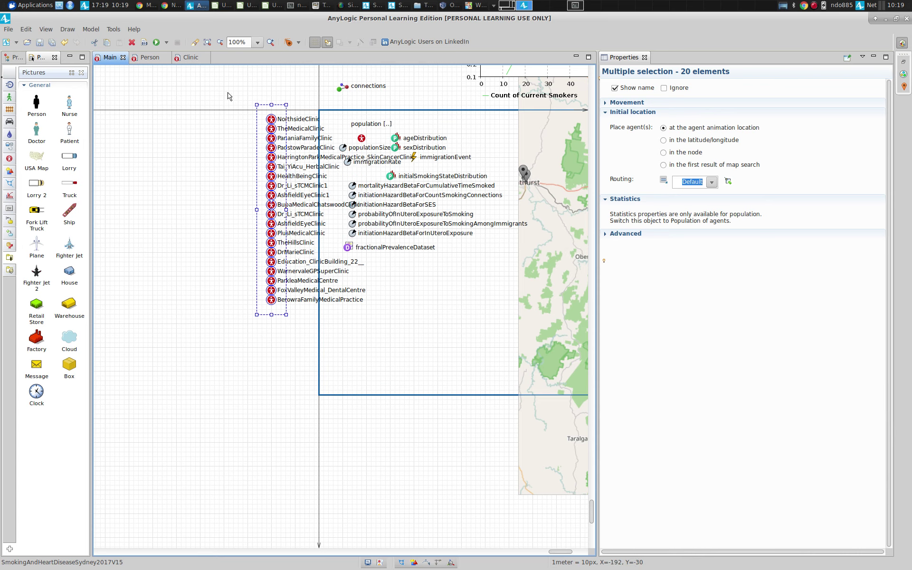
{"action": "right_click", "coordinate": [274, 129]}
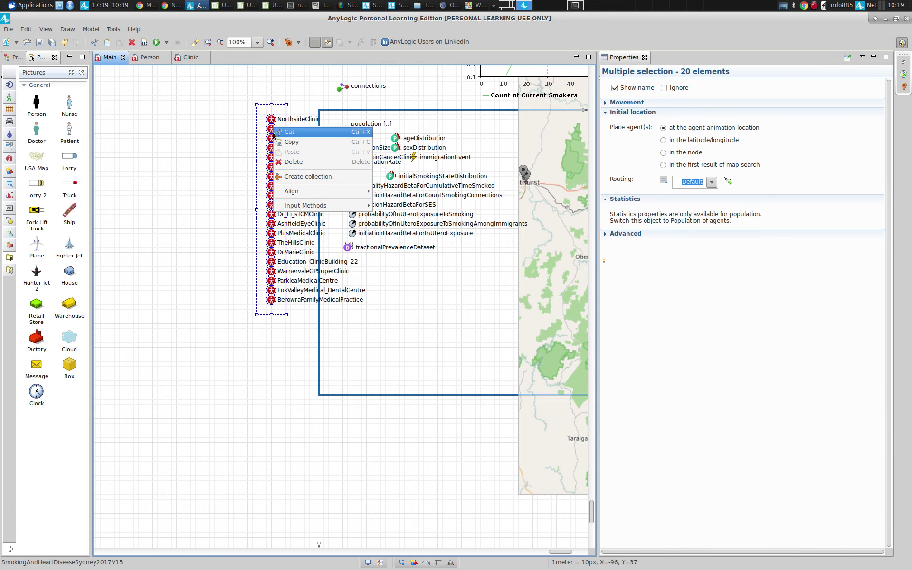
{"action": "left_click", "coordinate": [290, 177]}
{"action": "left_click", "coordinate": [352, 267]}
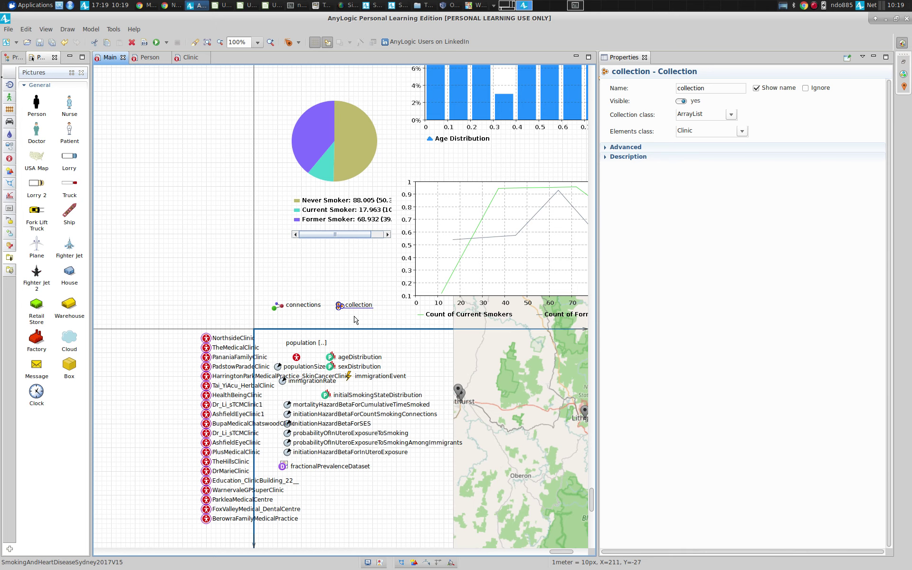
- Rename the new collection as clinicCollection and save the model
{"action": "left_click", "coordinate": [711, 88]}
{"action": "type", "text": "clinic"}
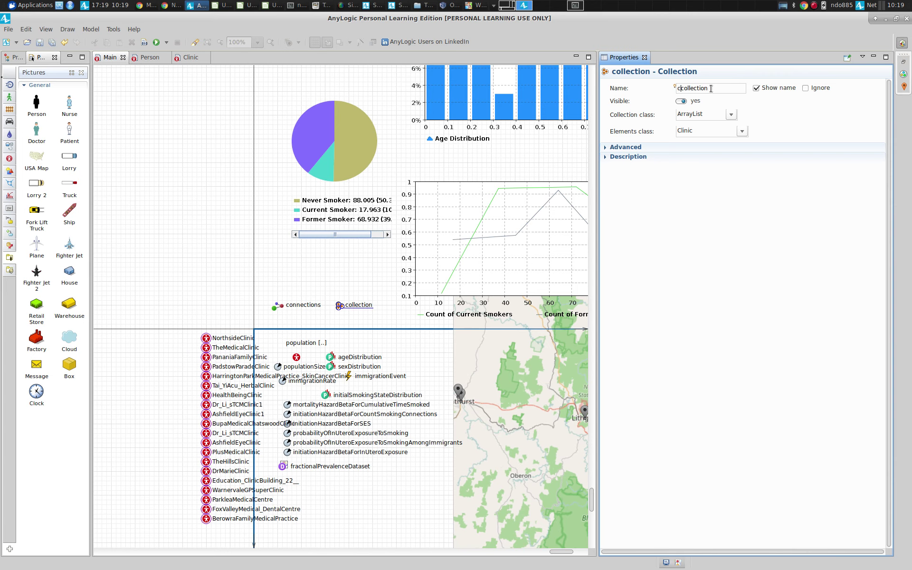
{"action": "key", "text": "shift+Right"}
{"action": "type", "text": "C"}
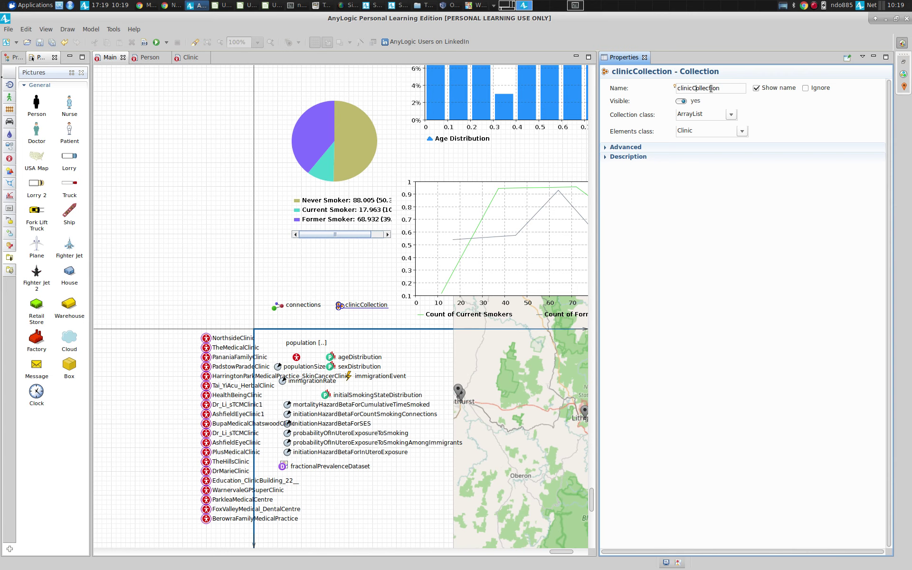
{"action": "key", "text": "ctrl+s"}
- Create a new agent type named Home from scratch in the SmokingAndHeartDiseaseSydney2017V15 model
{"action": "left_click", "coordinate": [8, 58]}
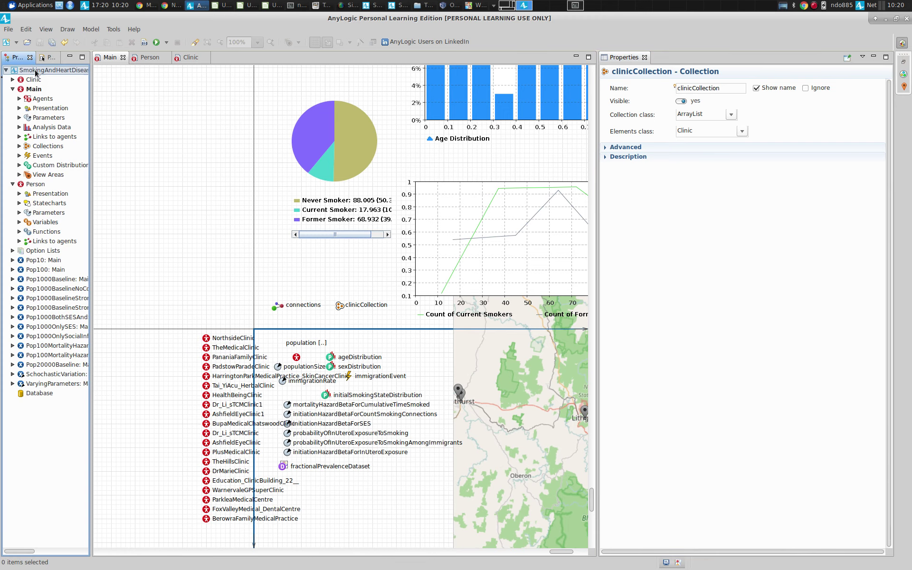
{"action": "right_click", "coordinate": [36, 72]}
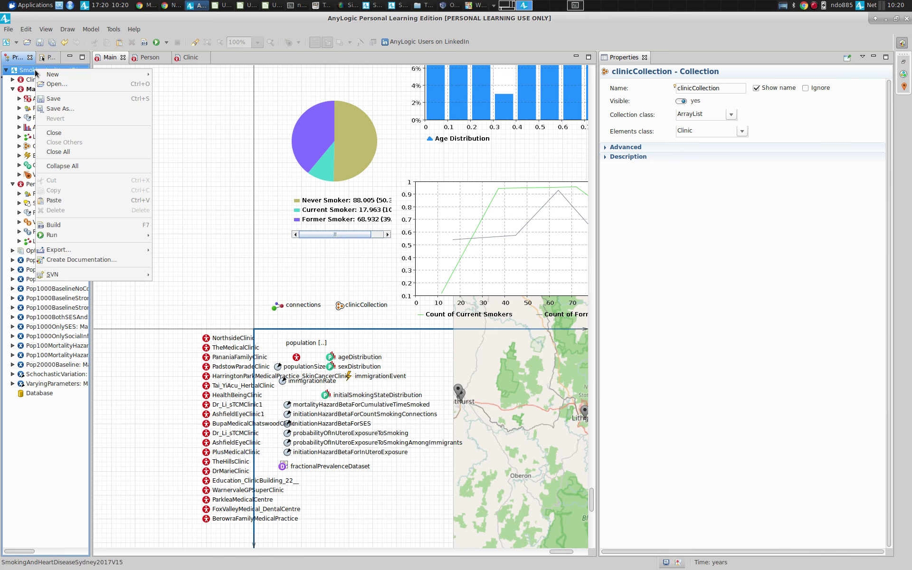
{"action": "mouse_move", "coordinate": [137, 74]}
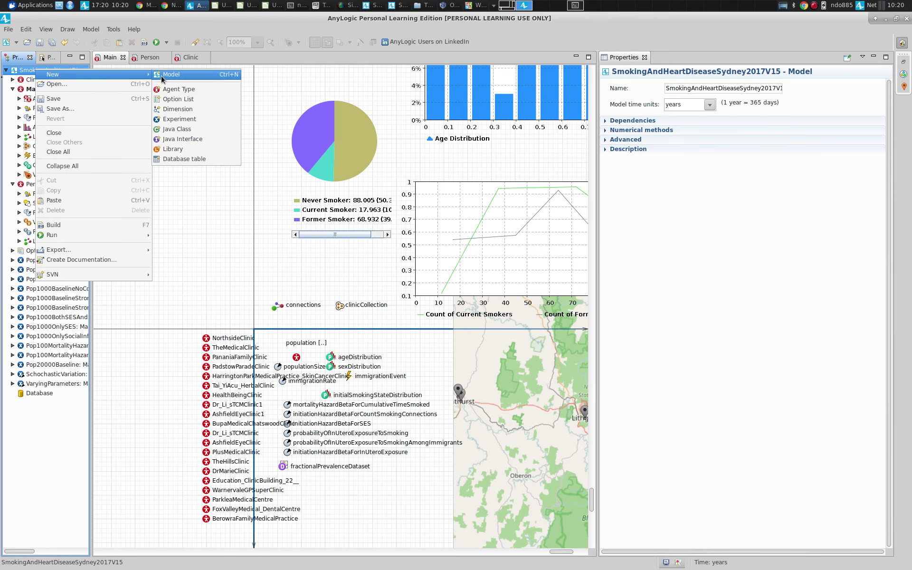
{"action": "left_click", "coordinate": [184, 92]}
{"action": "type", "text": "H"}
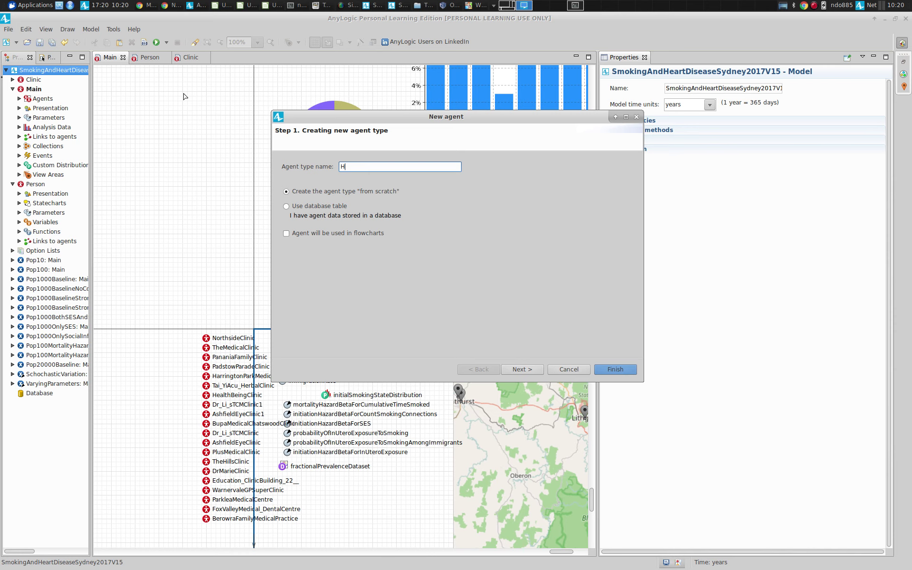
{"action": "type", "text": "ome"}
{"action": "left_click", "coordinate": [607, 370]}
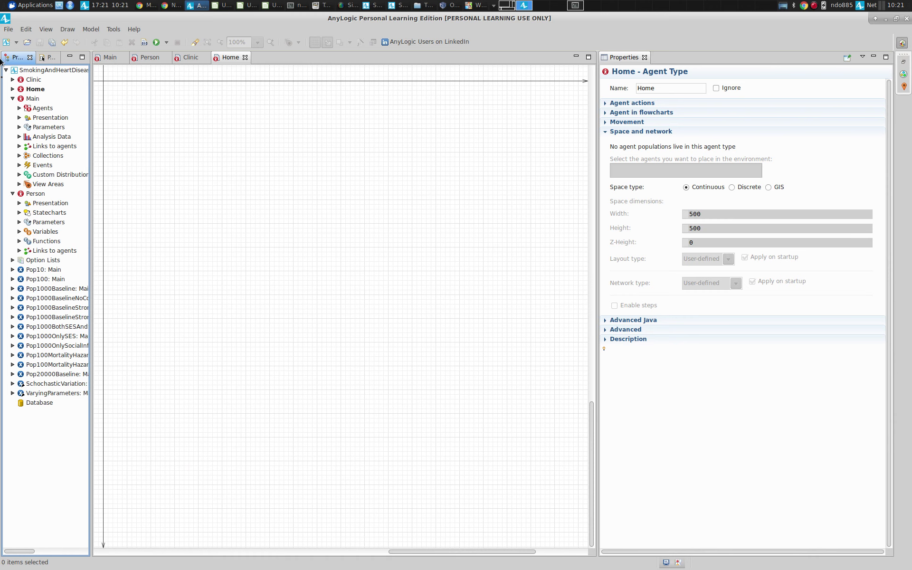
- Add the House picture from the Pictures palette to the Home agent type at the origin of its axes
{"action": "left_click", "coordinate": [50, 58]}
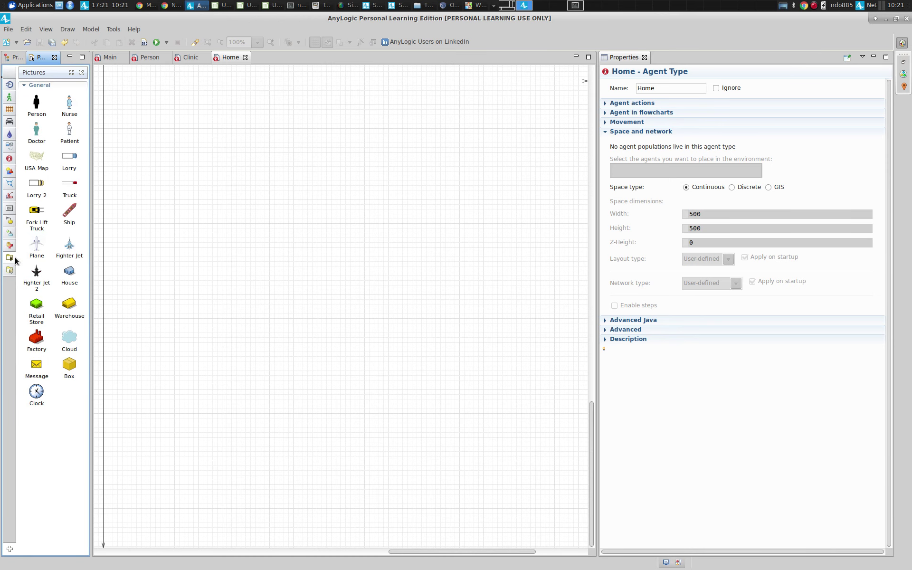
{"action": "left_click", "coordinate": [10, 63]}
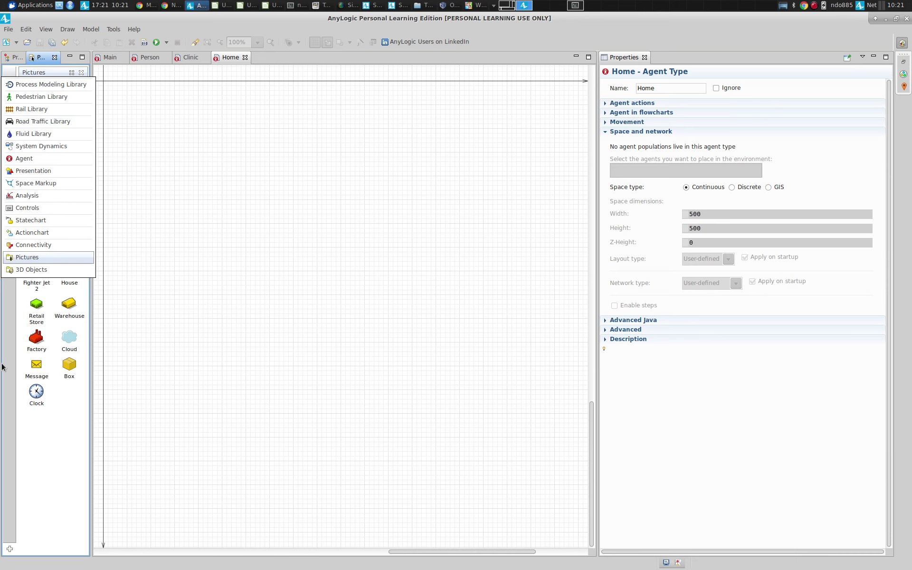
{"action": "left_click", "coordinate": [3, 258]}
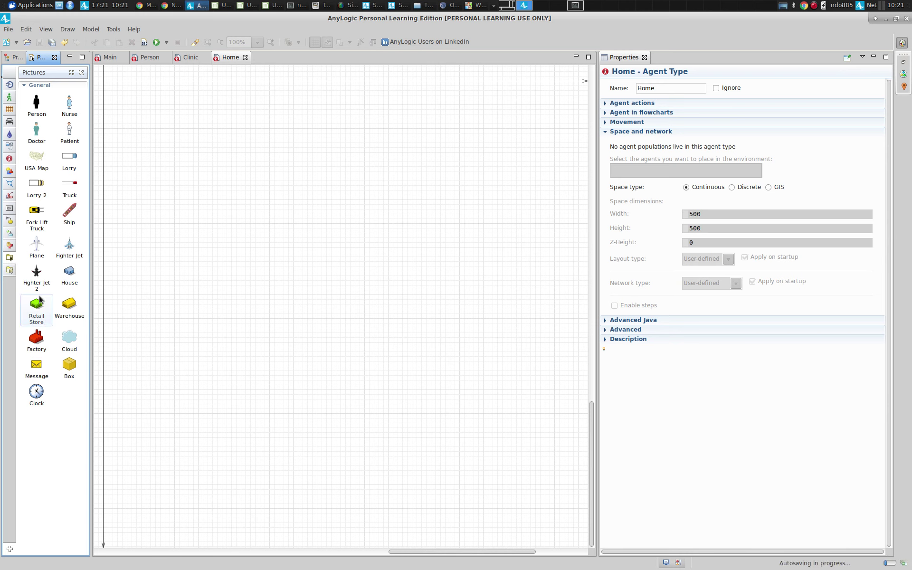
{"action": "left_click_drag", "start_coordinate": [70, 272], "coordinate": [106, 82]}
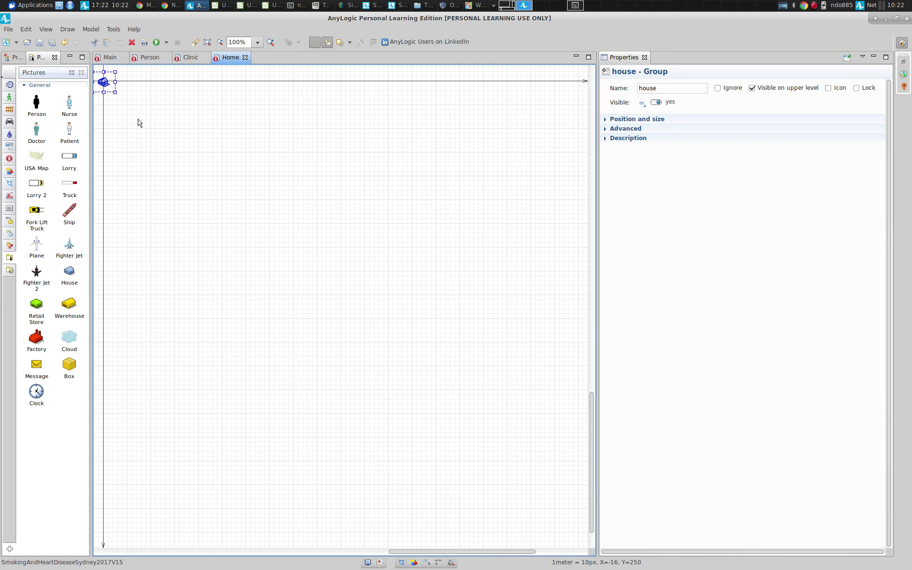
- Return to Main and save a copy of the model as SmokingAndHeartDiseaseSydney2017V16
{"action": "left_click", "coordinate": [107, 58]}
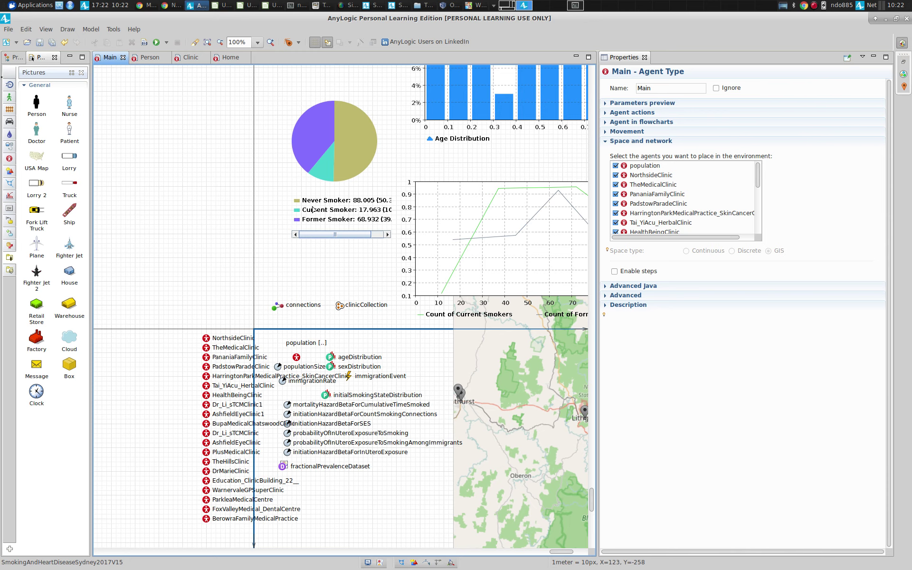
{"action": "left_click", "coordinate": [9, 29]}
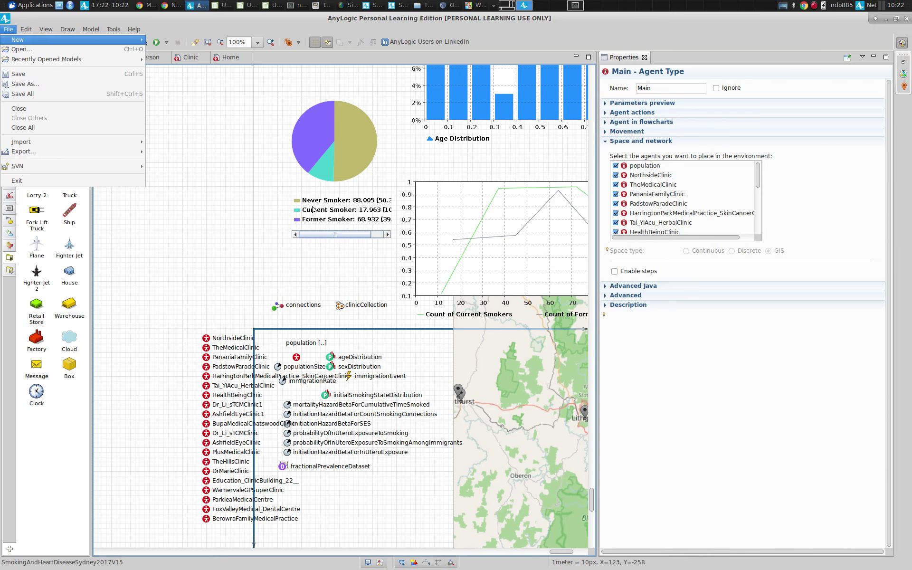
{"action": "left_click", "coordinate": [35, 88]}
{"action": "key", "text": "End"}
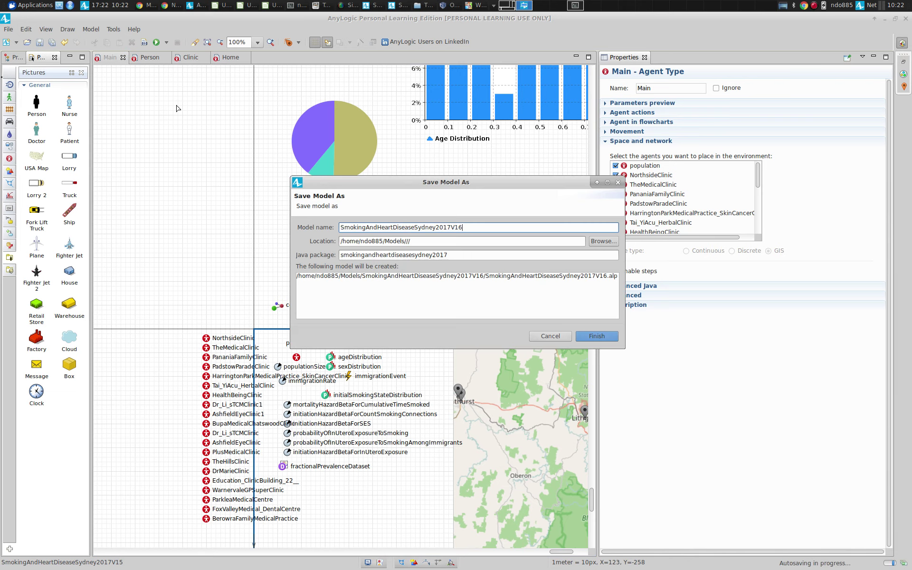
{"action": "key", "text": "Return"}
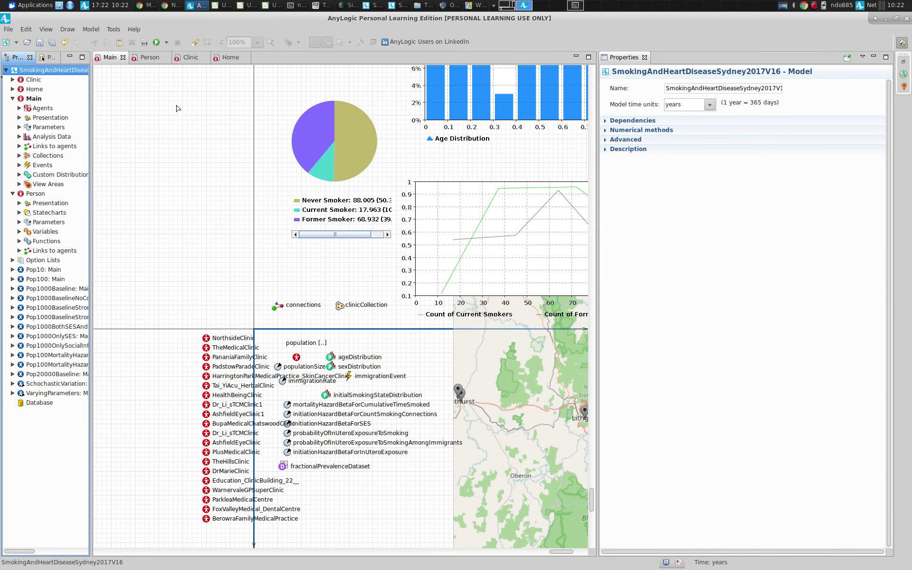
- Switch to Google Drive in the browser and start adding a new item to the folder of models built in class
{"action": "key", "text": "alt+Tab"}
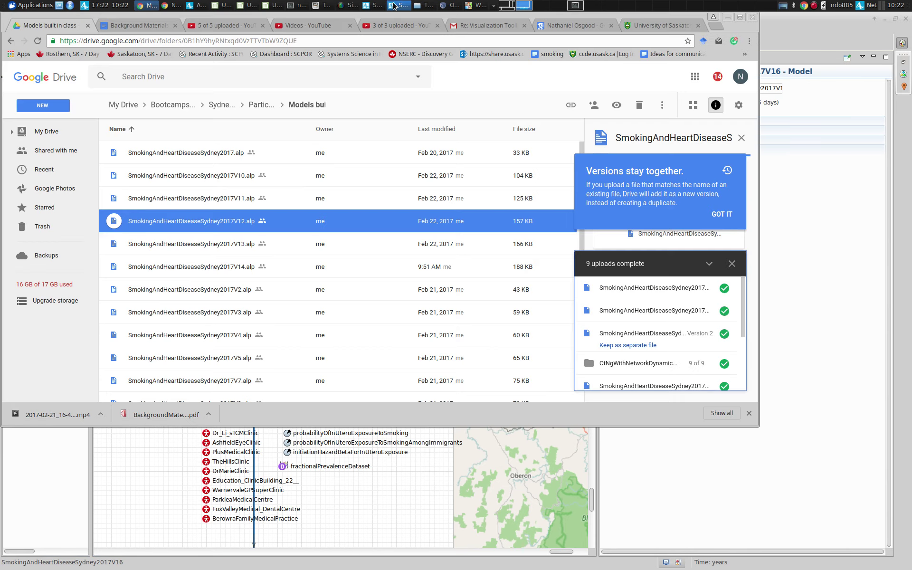
{"action": "left_click", "coordinate": [36, 106]}
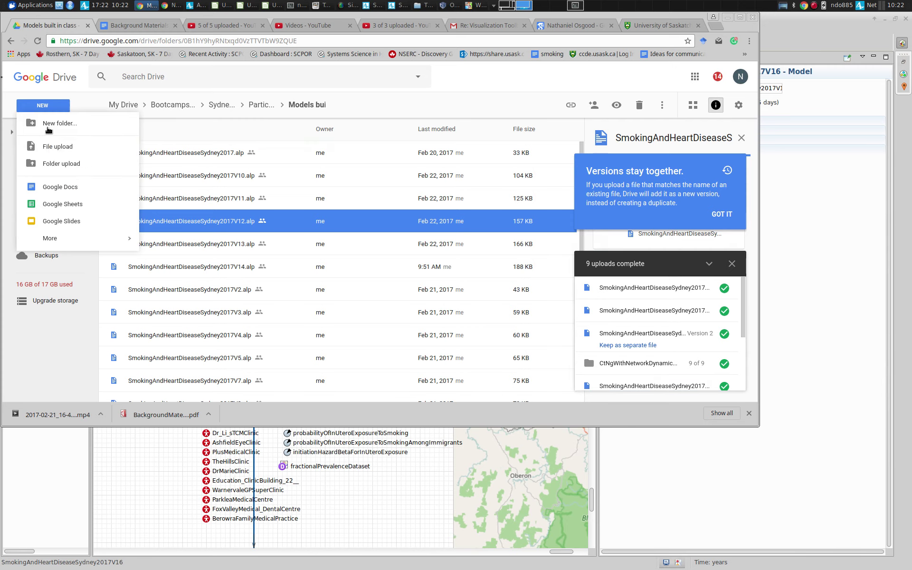